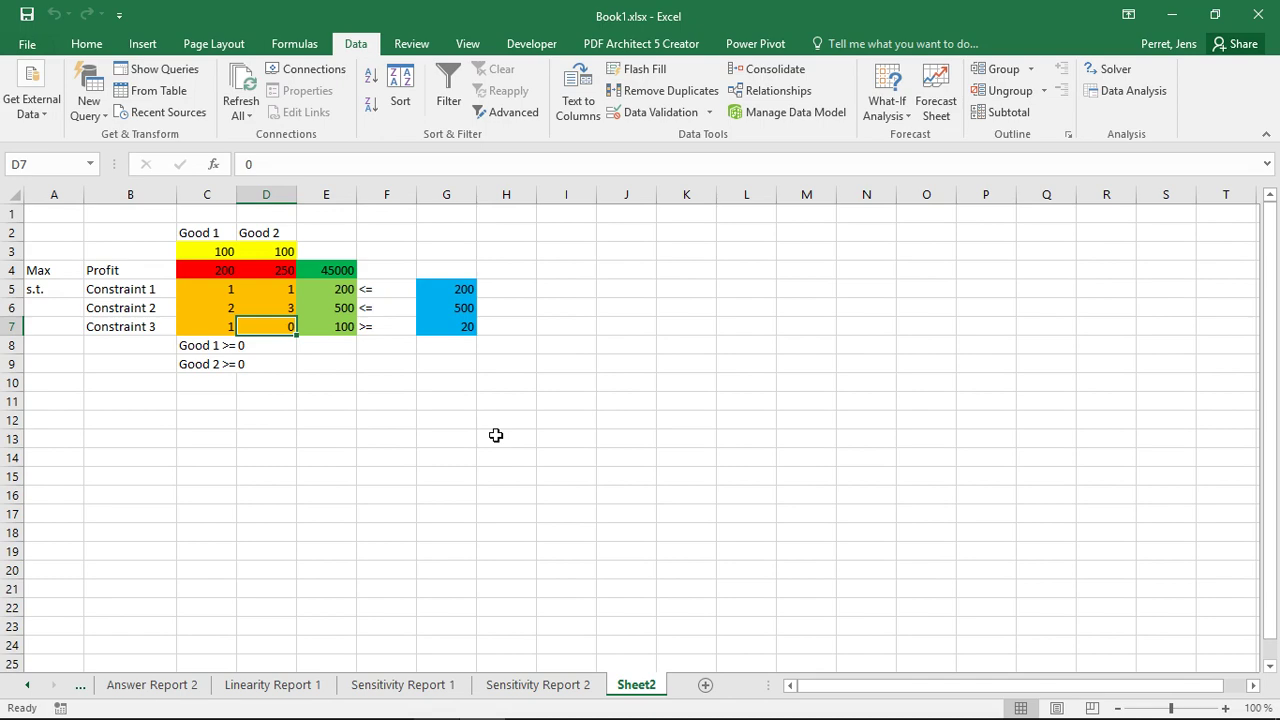
# Reset the sheet zoom to 100%.
pyautogui.keyDown('ctrl'); pyautogui.scroll(-1, 483, 435); pyautogui.keyUp('ctrl')
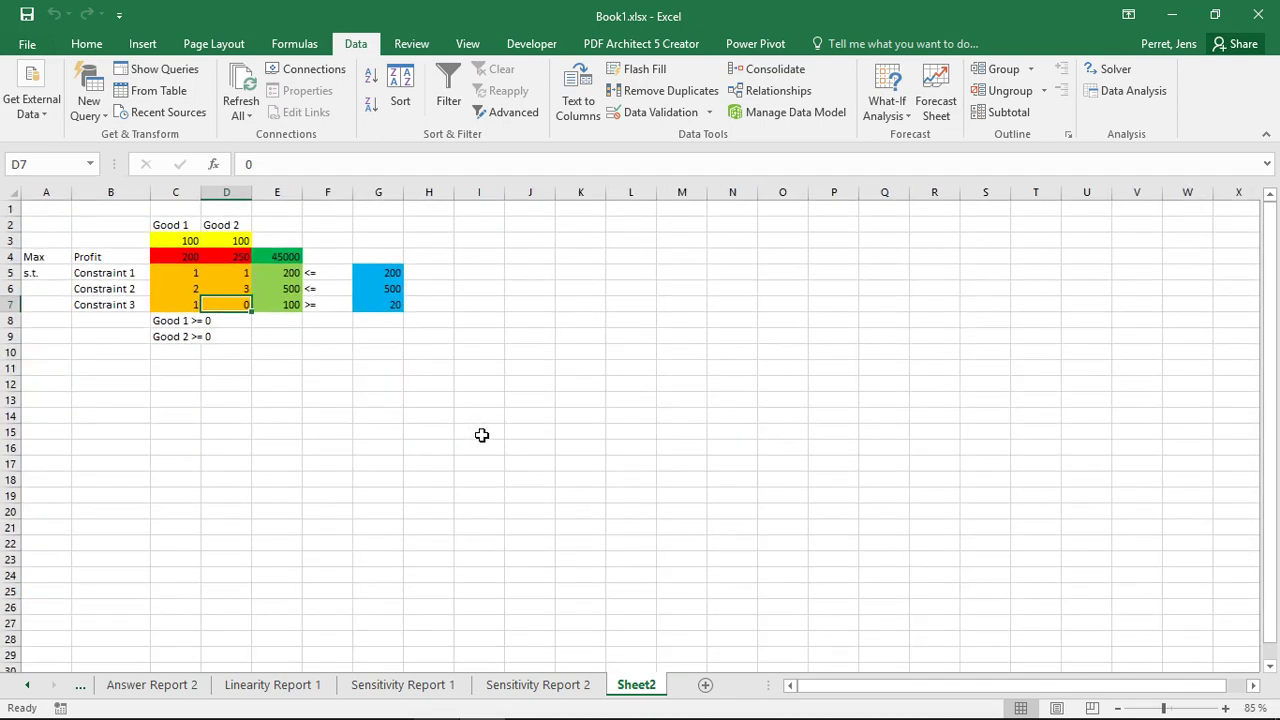
pyautogui.click(468, 44)
pyautogui.click(423, 92)
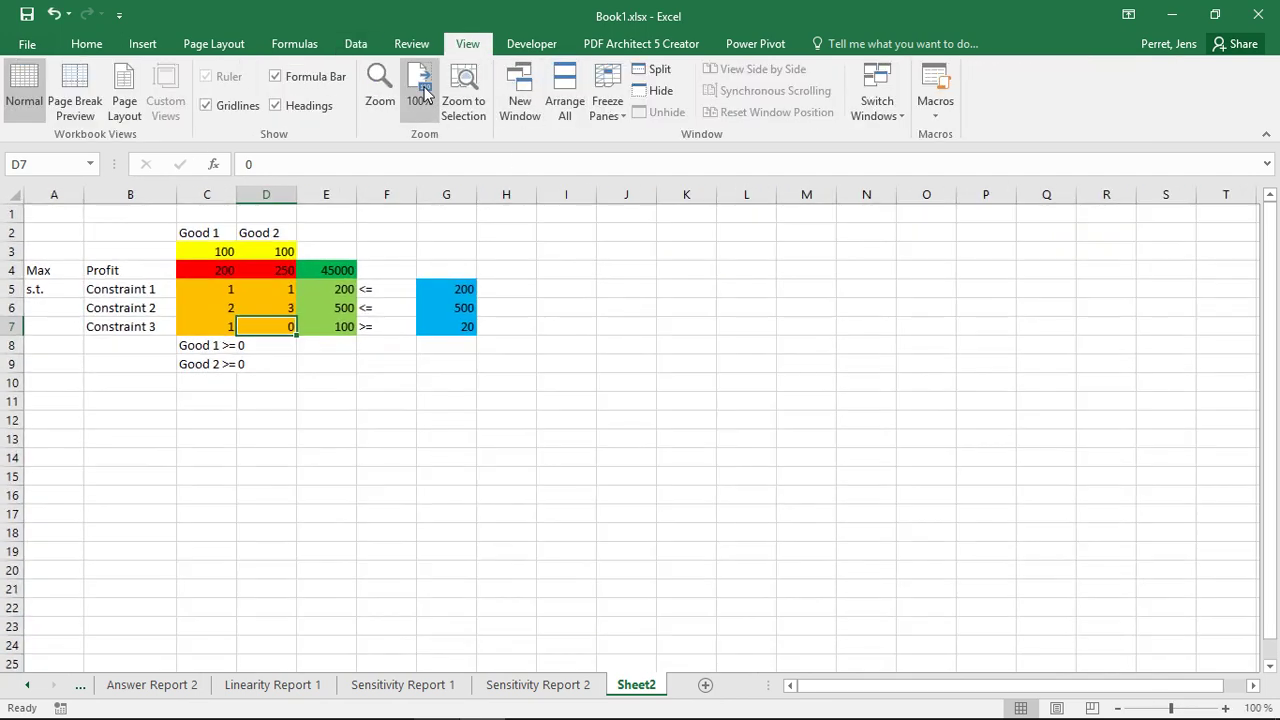
pyautogui.click(375, 247)
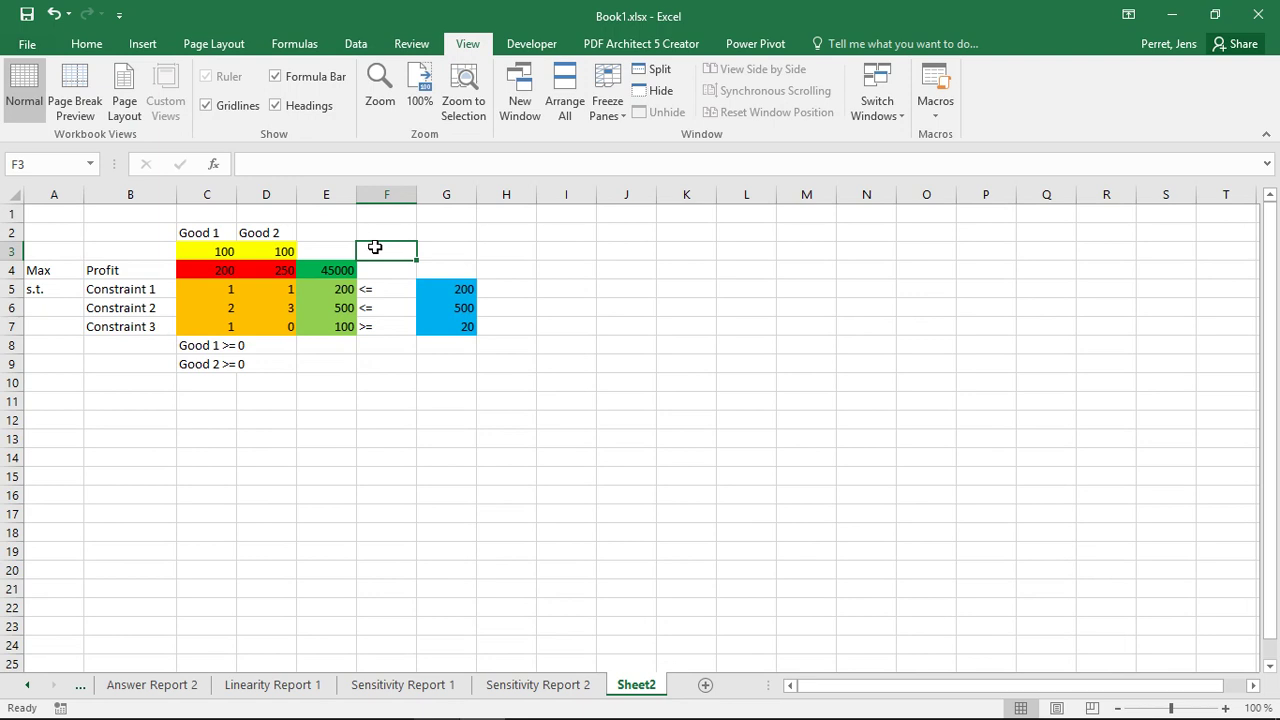
pyautogui.click(334, 403)
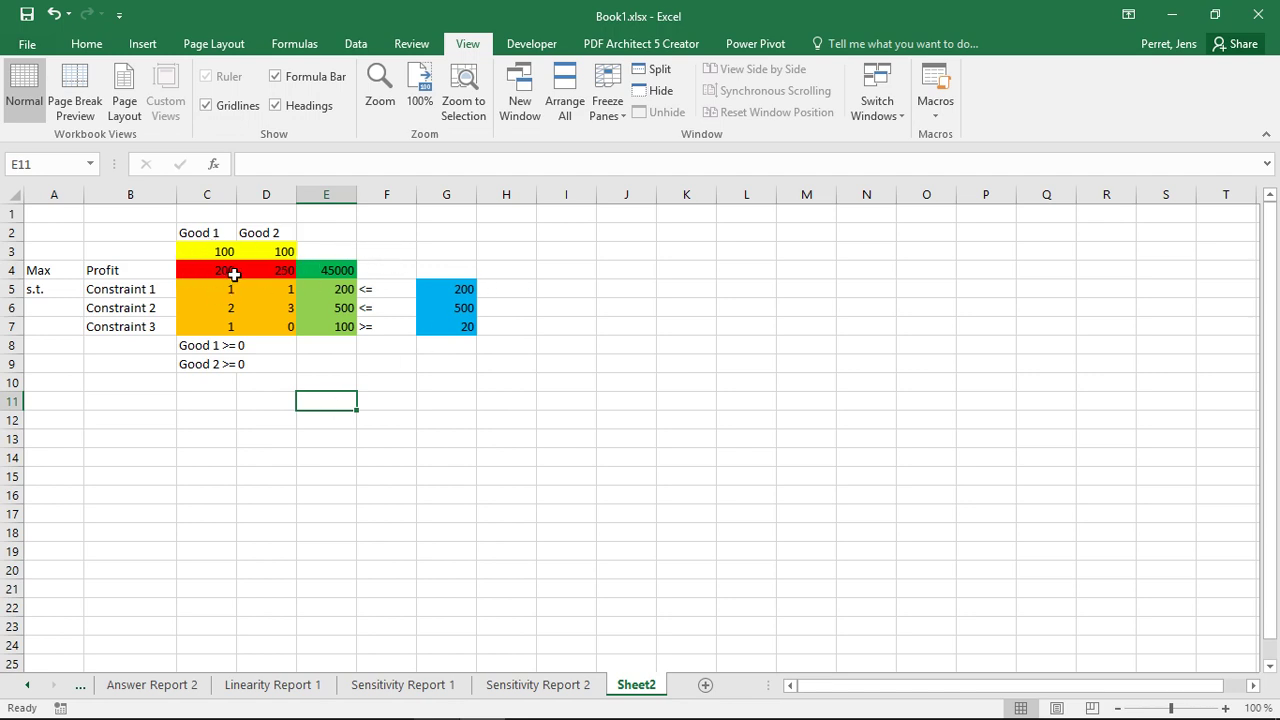
# Check the profits 200 and 250 and the constraint limits, including Constraint 3's 20.
pyautogui.click(212, 272)
pyautogui.click(264, 273)
pyautogui.click(224, 274)
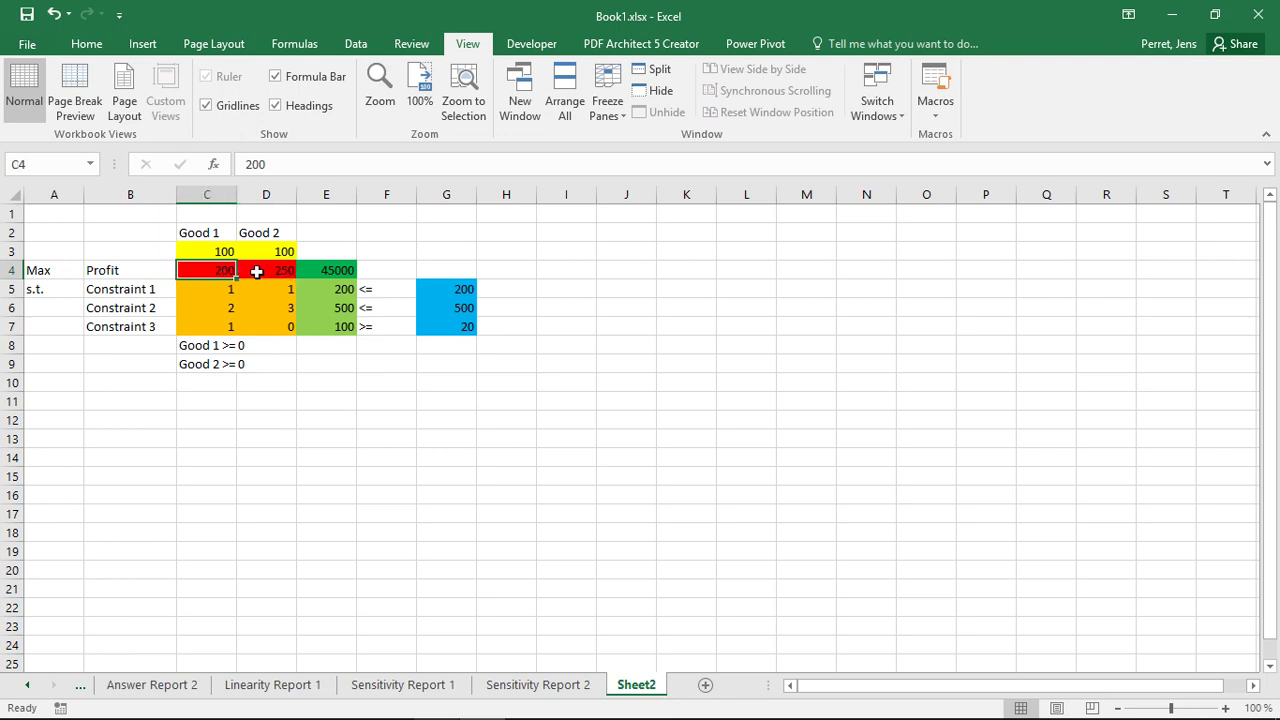
pyautogui.click(257, 270)
pyautogui.click(228, 270)
pyautogui.click(249, 270)
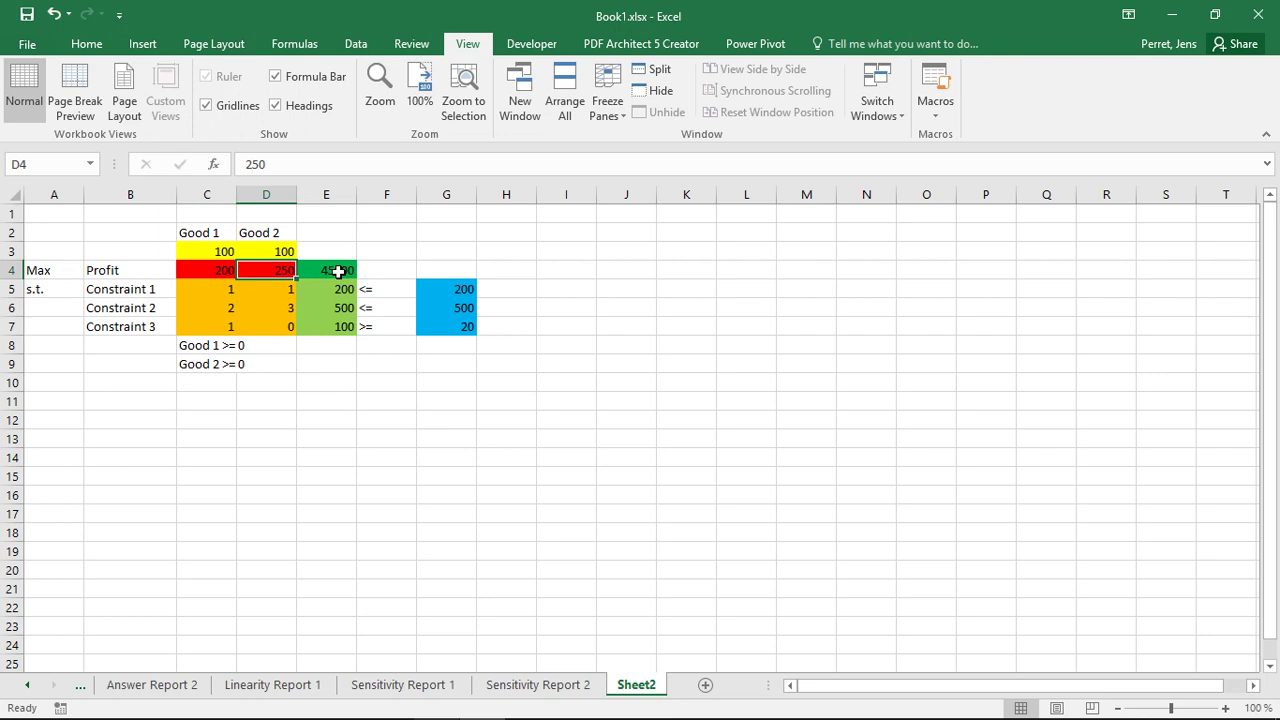
pyautogui.moveTo(432, 292); pyautogui.dragTo(437, 312)
pyautogui.click(443, 328)
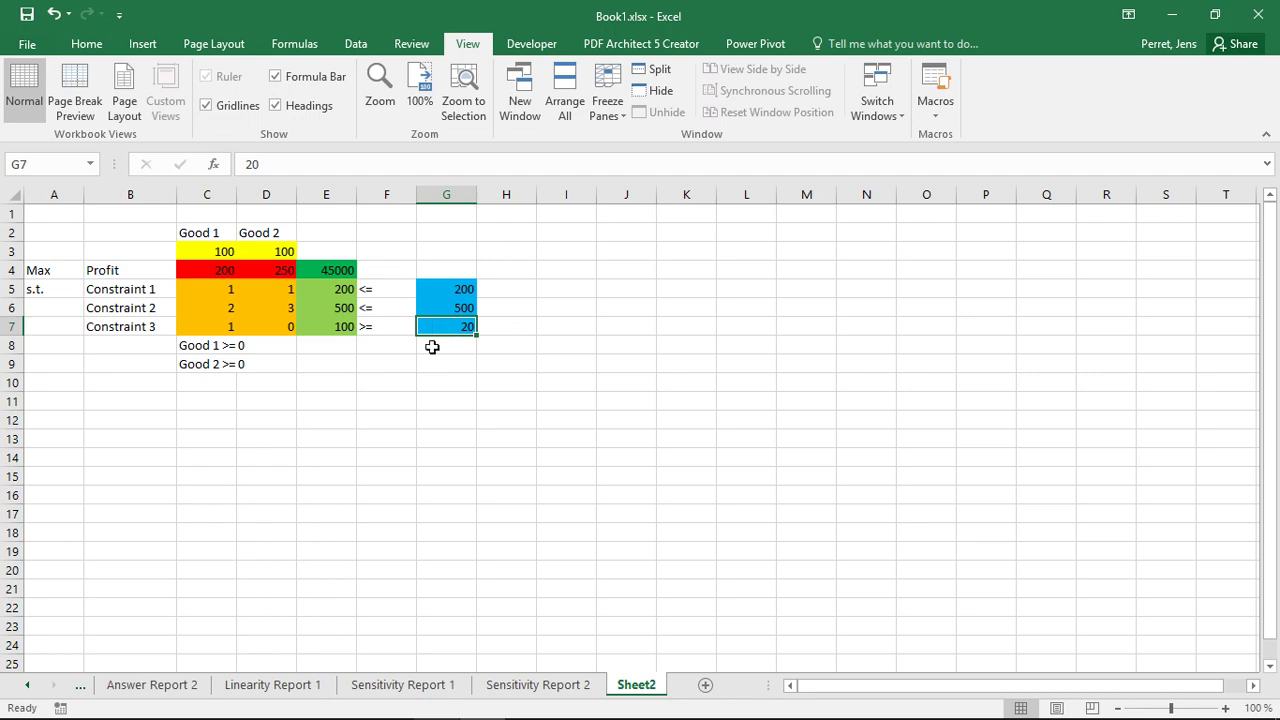
pyautogui.click(432, 347)
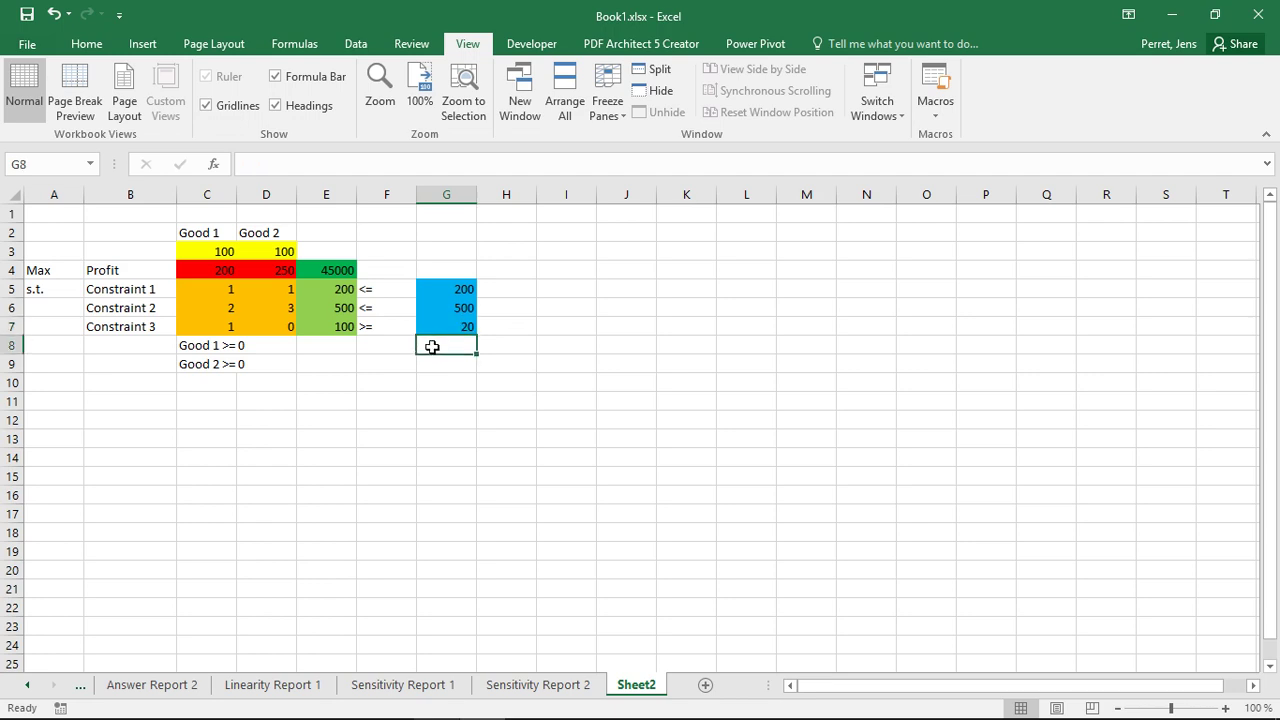
# Point out the profits 200 and 250 and the limits 200, 500 and 20.
pyautogui.click(226, 270)
pyautogui.click(259, 272)
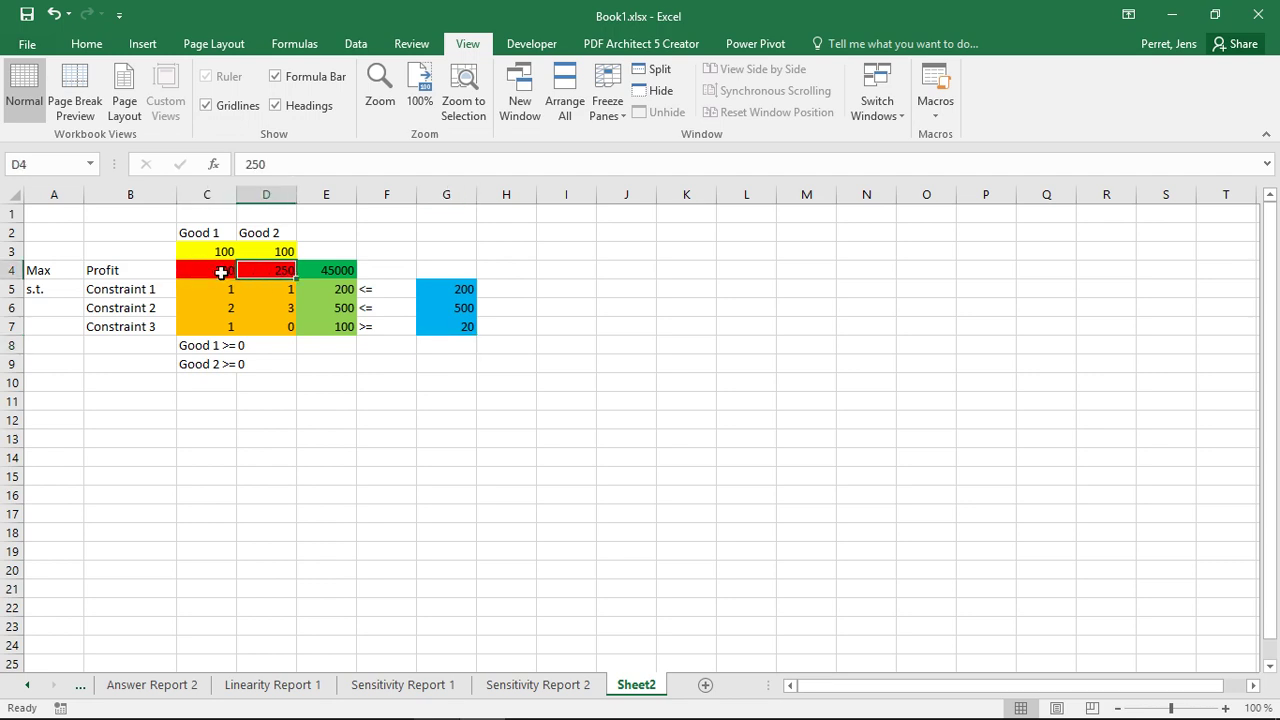
pyautogui.click(221, 272)
pyautogui.click(255, 271)
pyautogui.click(460, 287)
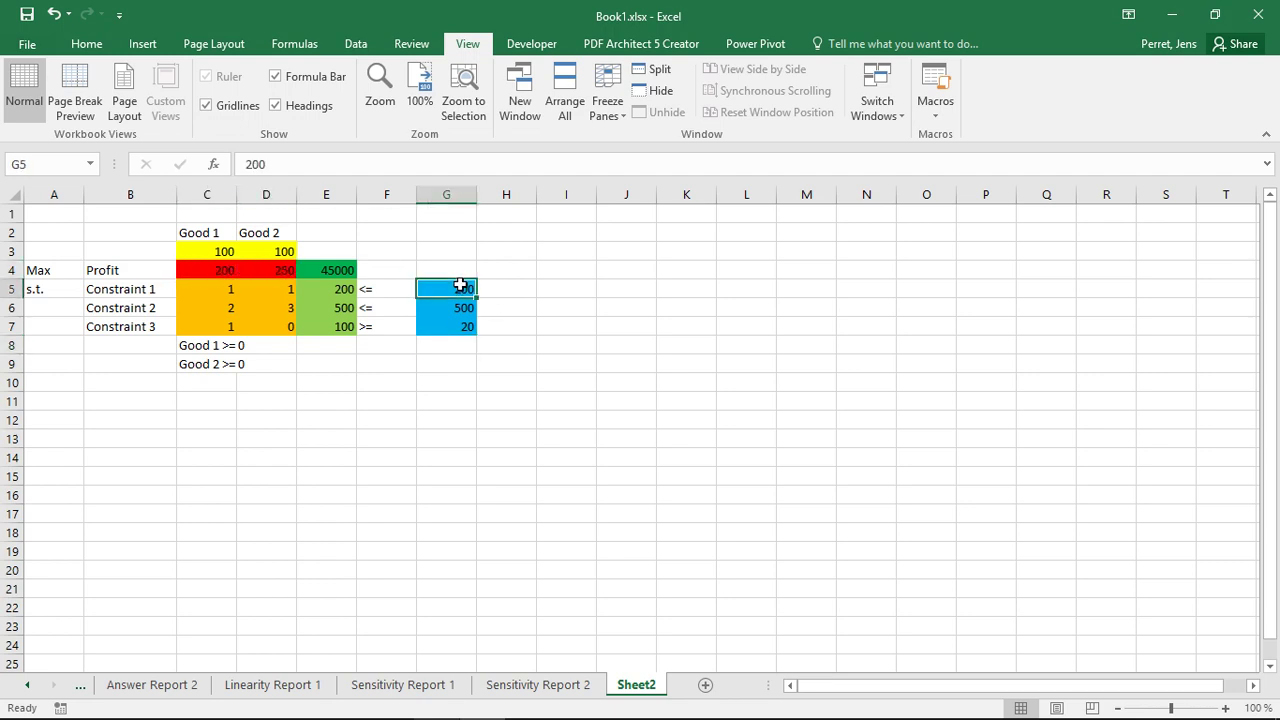
pyautogui.click(464, 311)
pyautogui.click(458, 324)
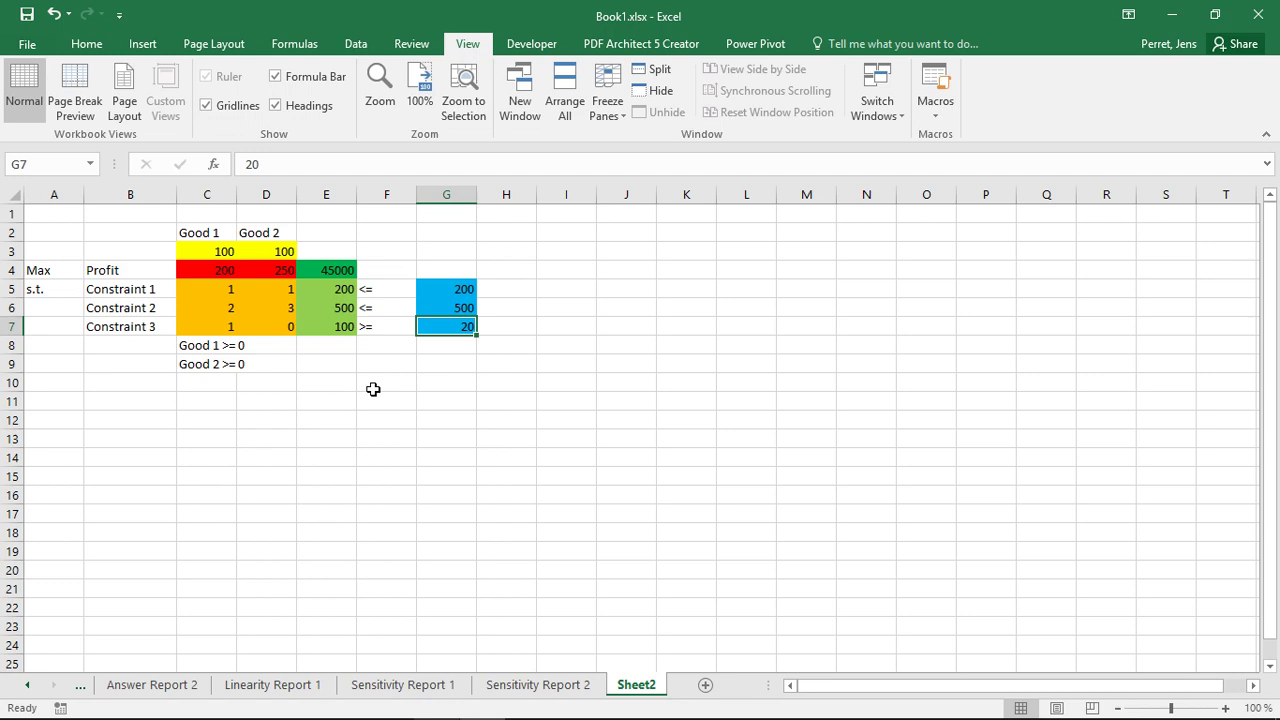
pyautogui.click(511, 292)
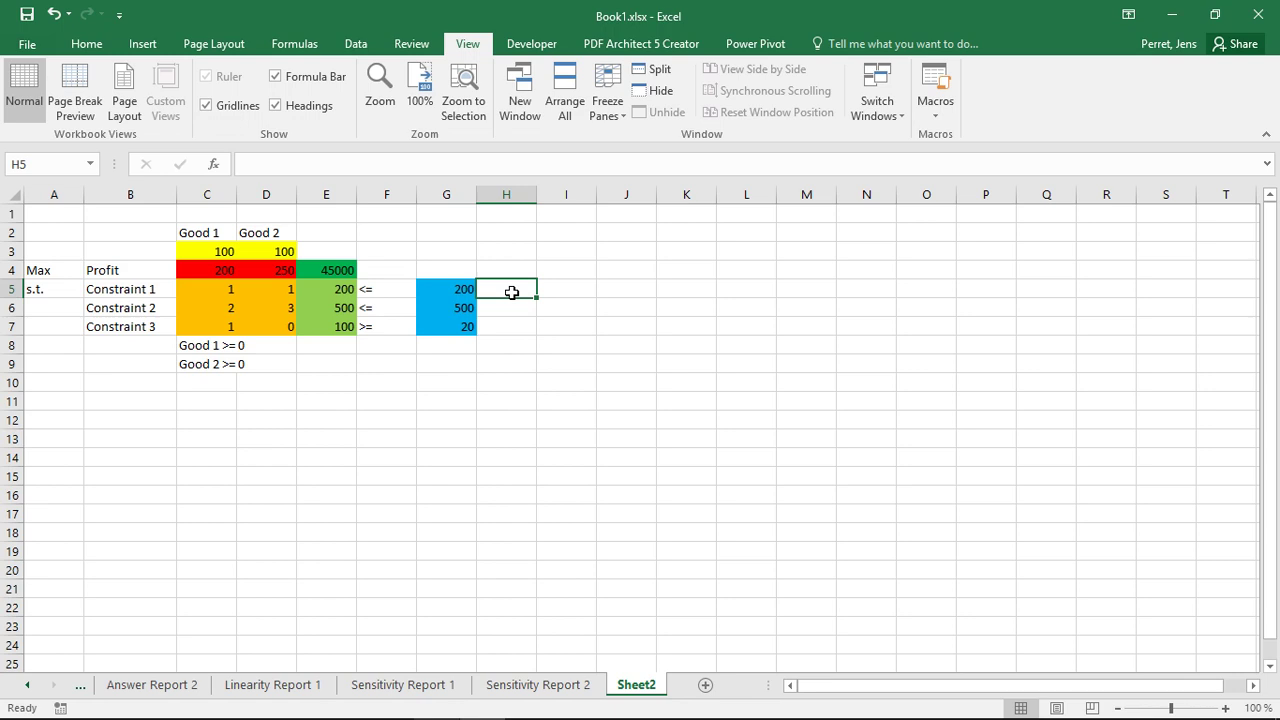
# Replace G5's limit of 200 with =RANDBETWEEN(180;220), now showing 207.
pyautogui.click(459, 286)
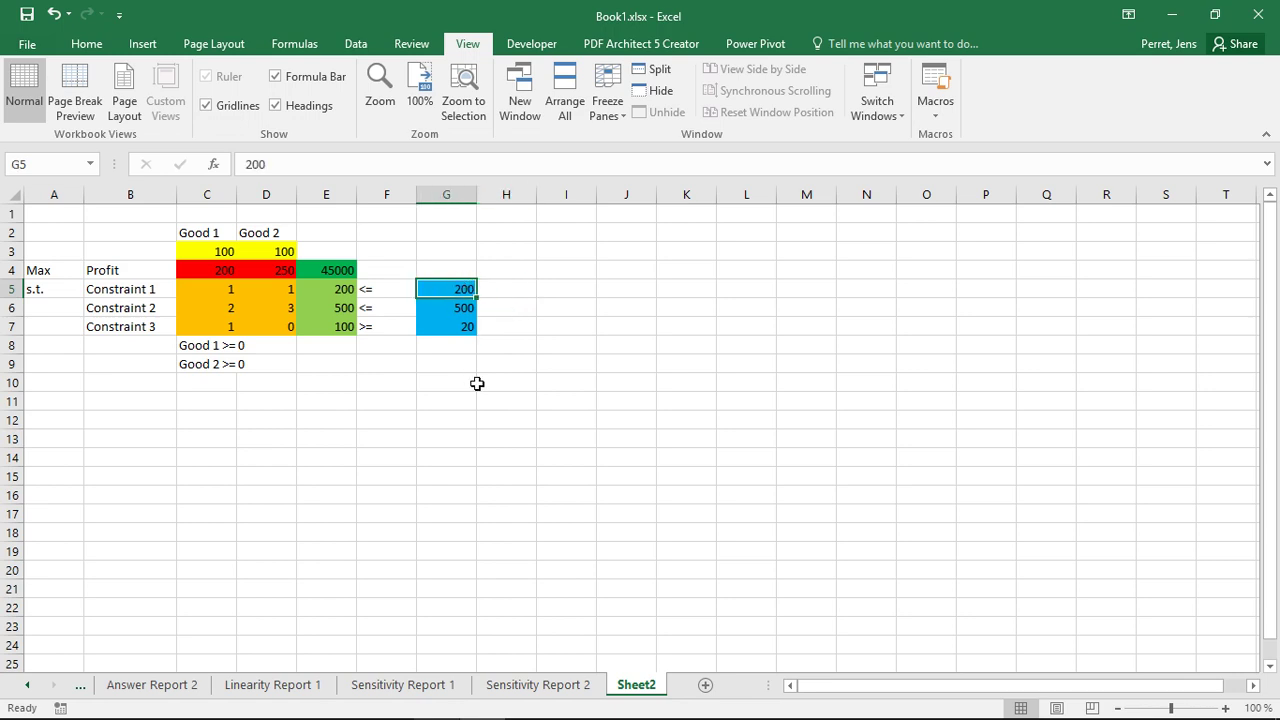
pyautogui.write('=')
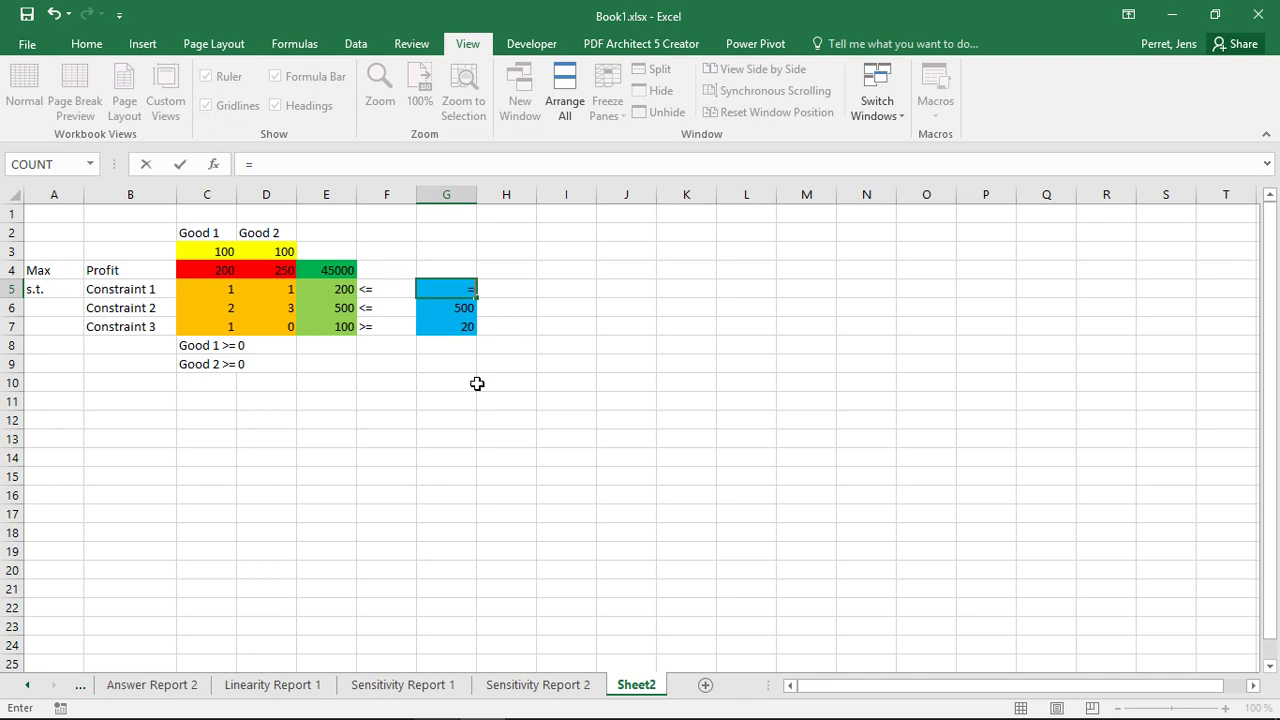
pyautogui.write('randbe')
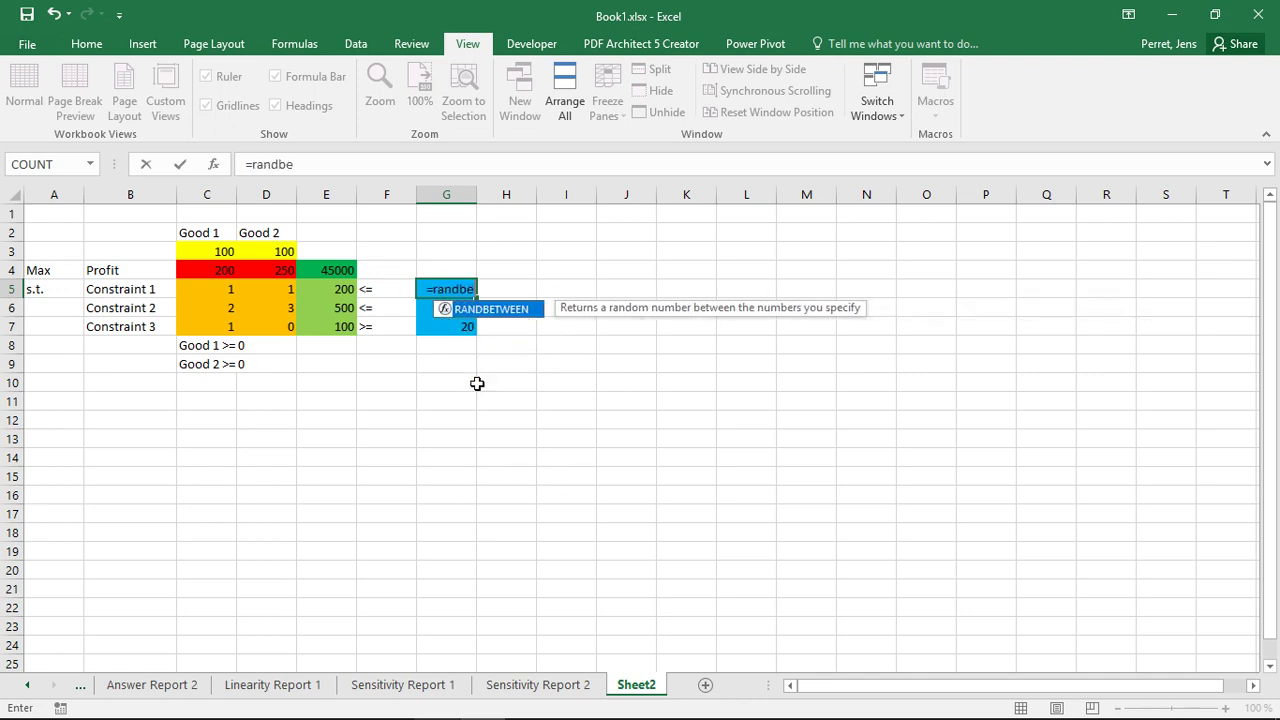
pyautogui.write('tween')
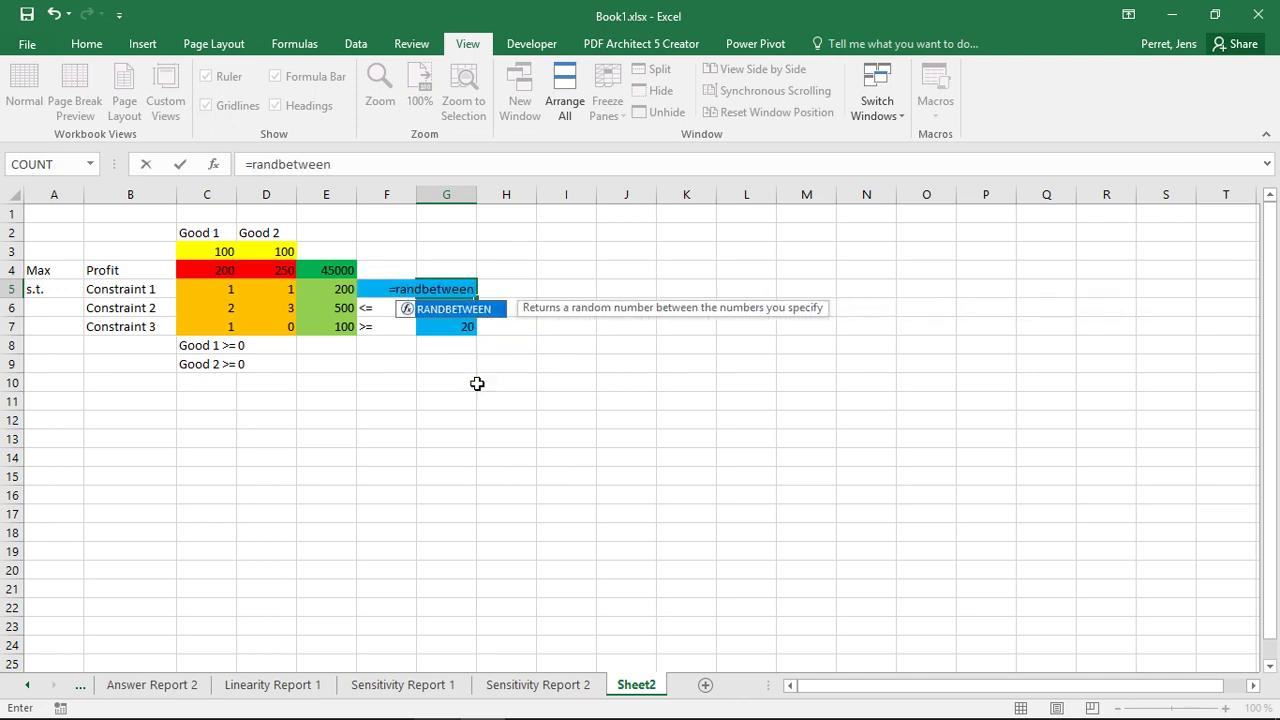
pyautogui.write('(')
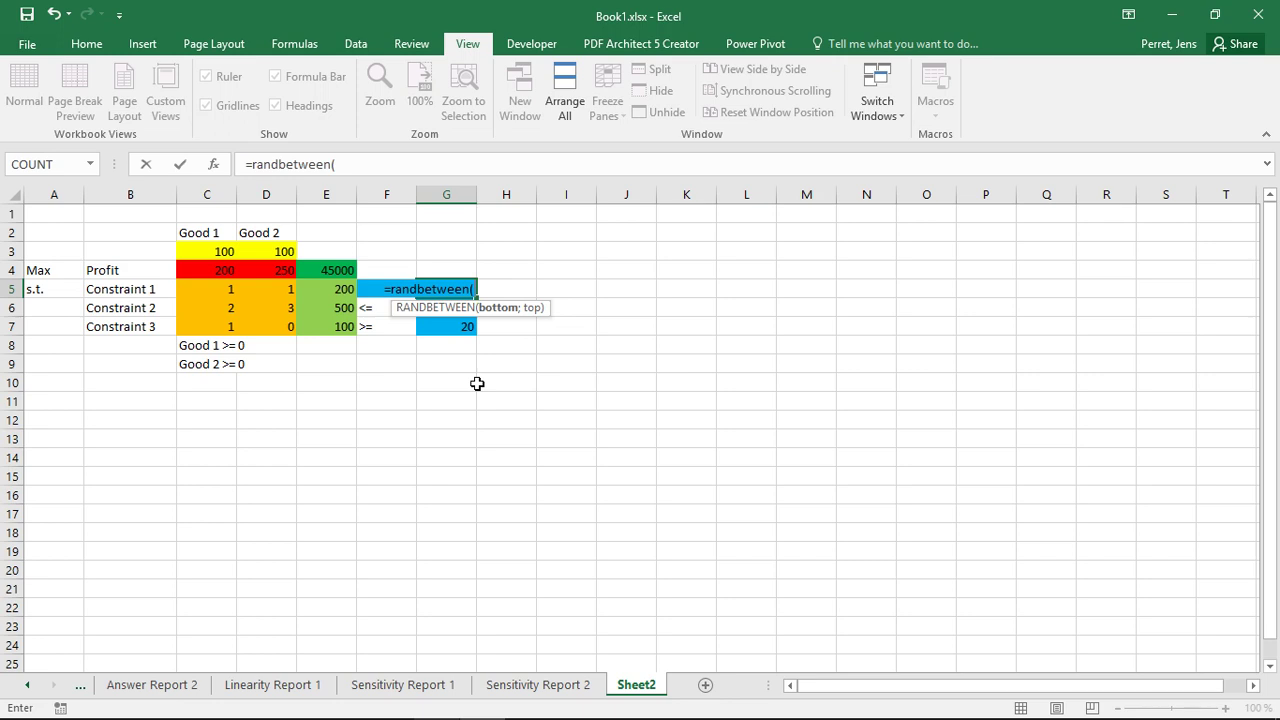
pyautogui.write('180')
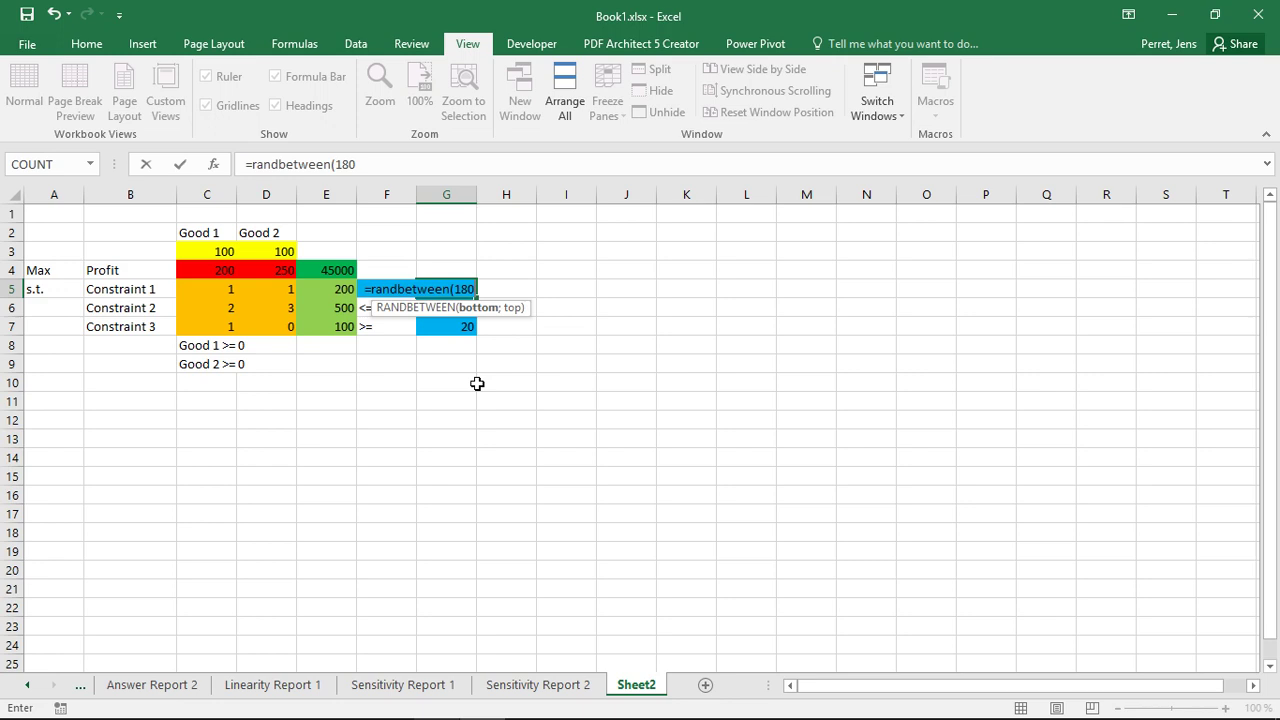
pyautogui.write(';220')
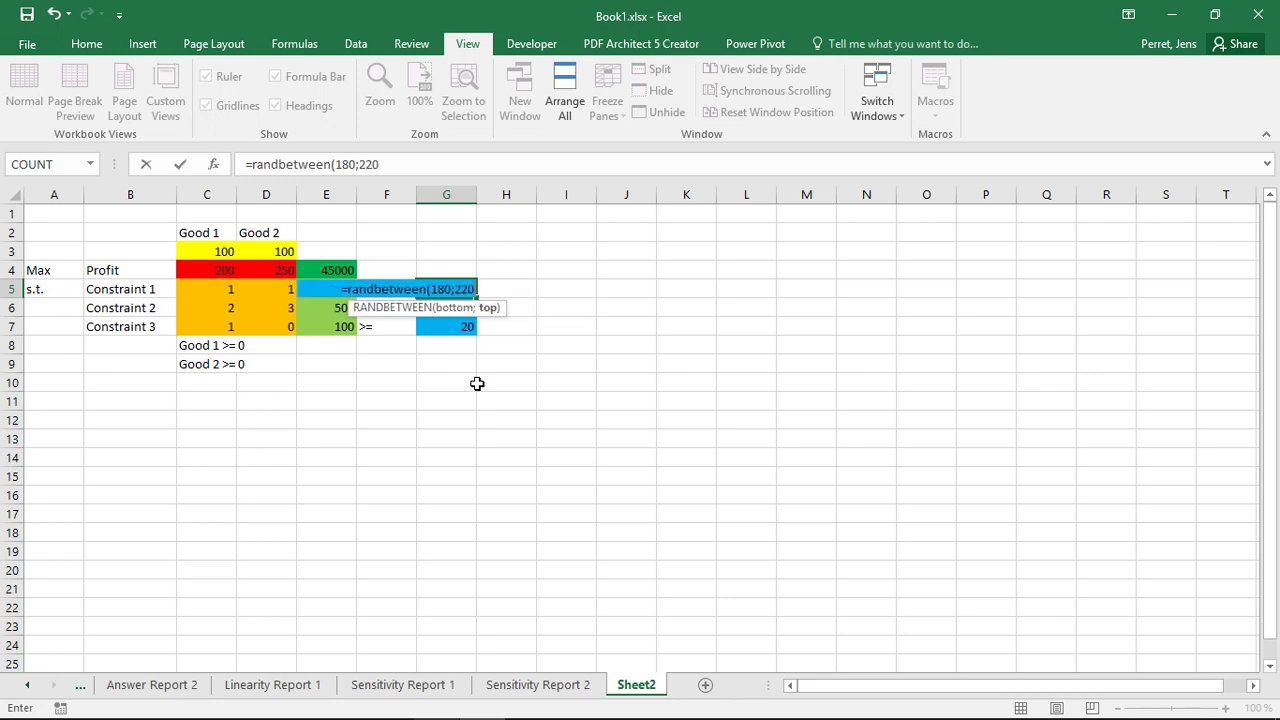
pyautogui.write(')')
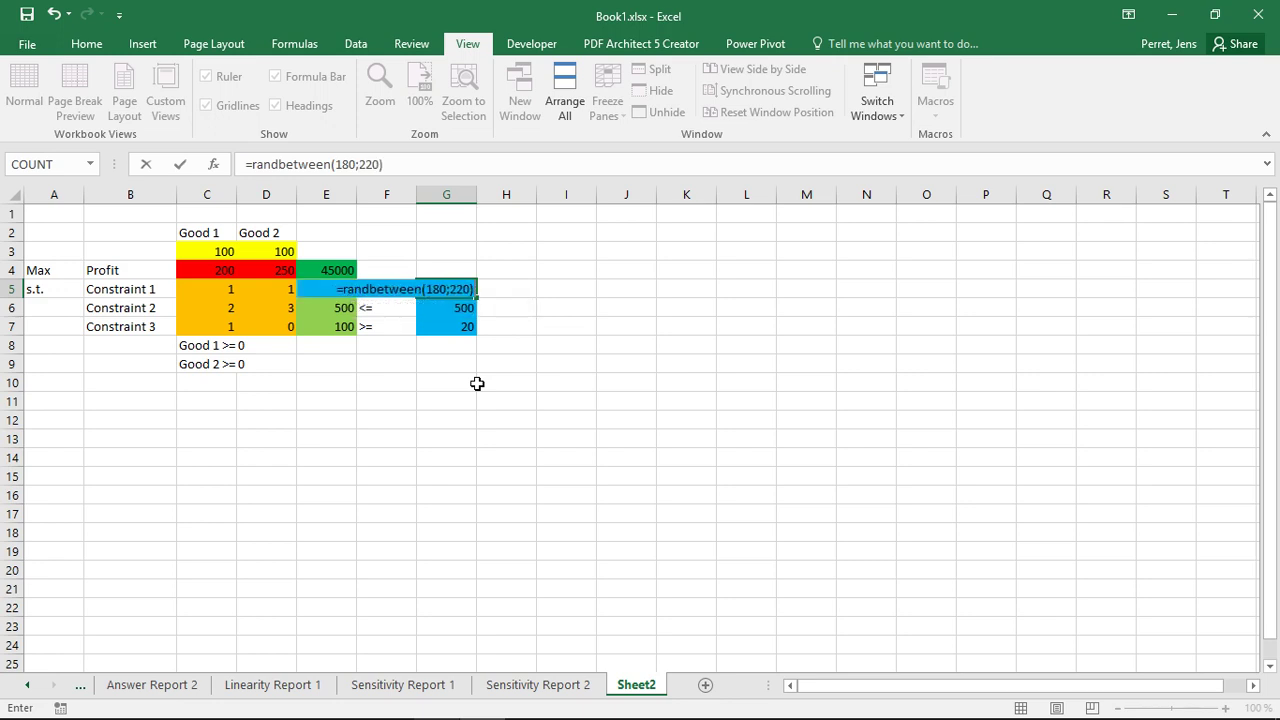
pyautogui.press('Return')
pyautogui.press('Up')
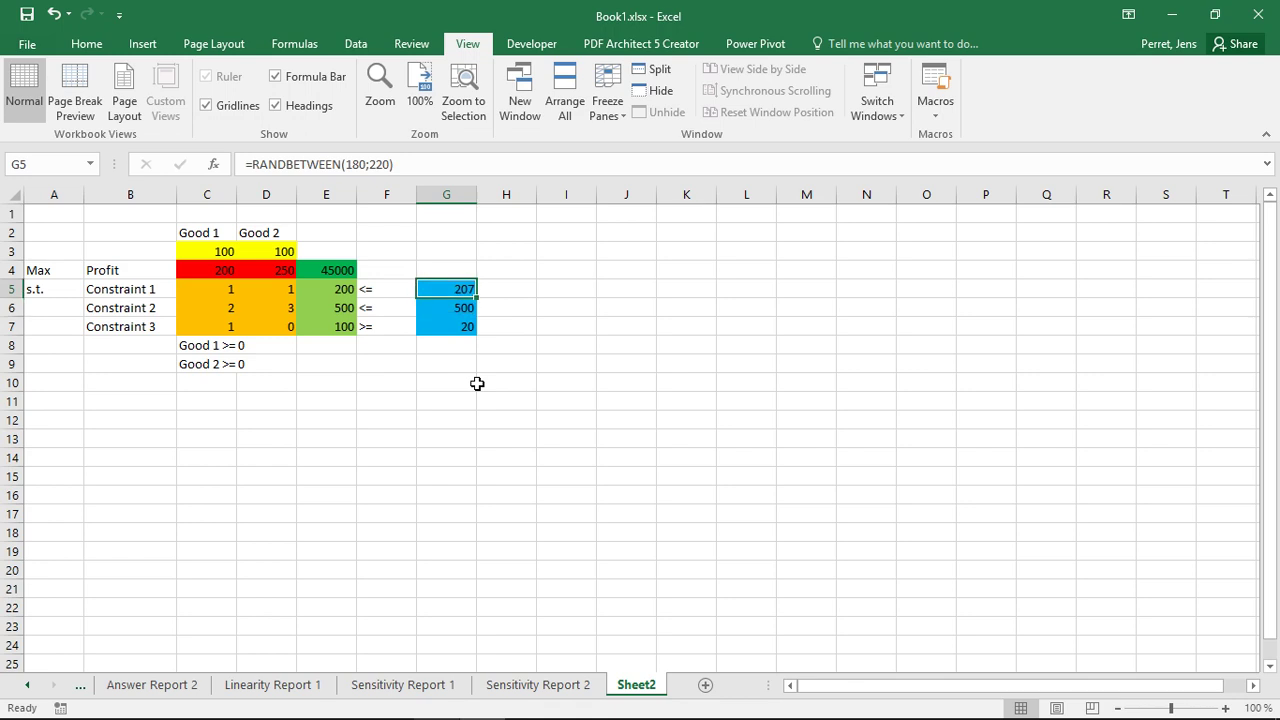
# Replace Constraint 2's limit of 500 in G6 with =RANDBETWEEN(400;540).
pyautogui.click(466, 311)
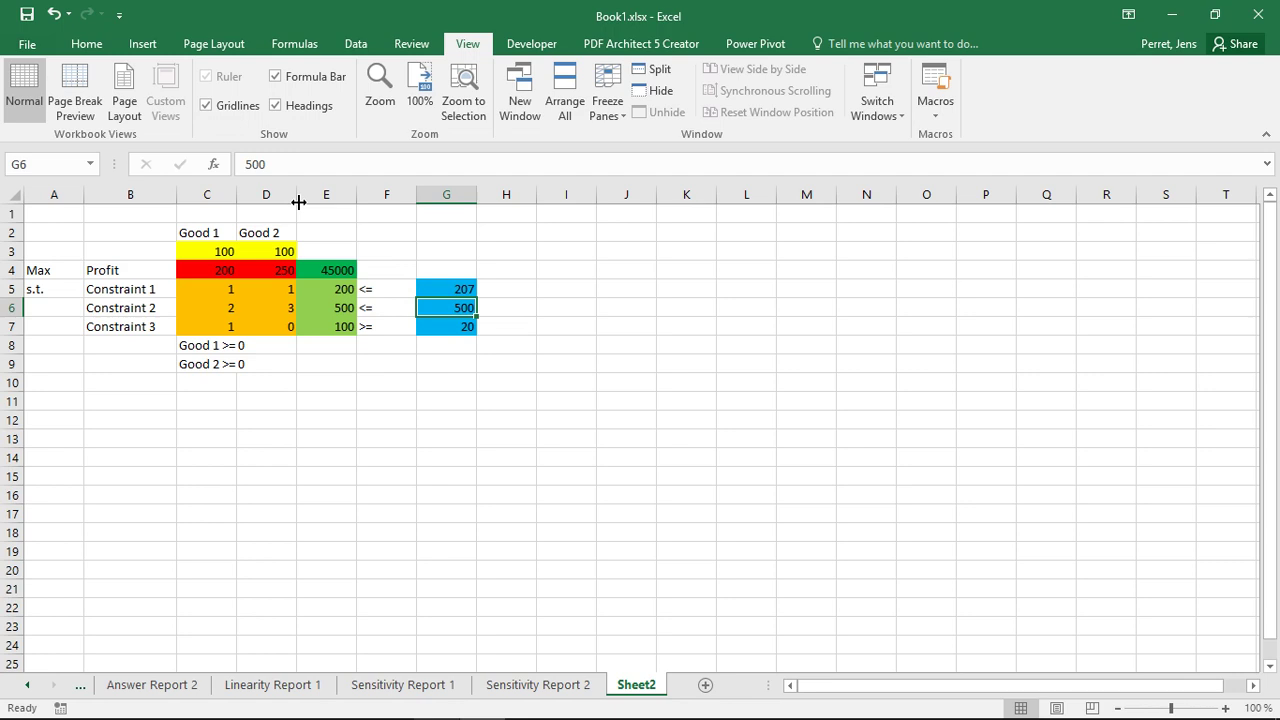
pyautogui.click(253, 163)
pyautogui.doubleClick(253, 163)
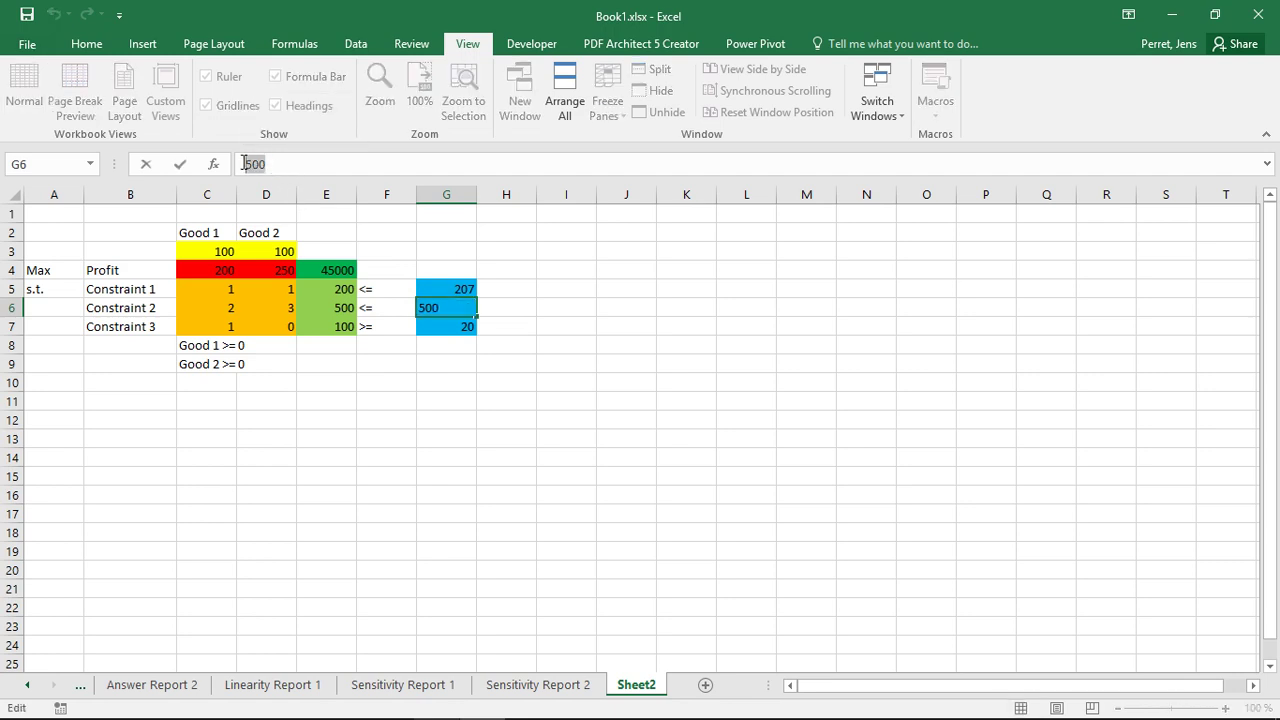
pyautogui.write('=rand')
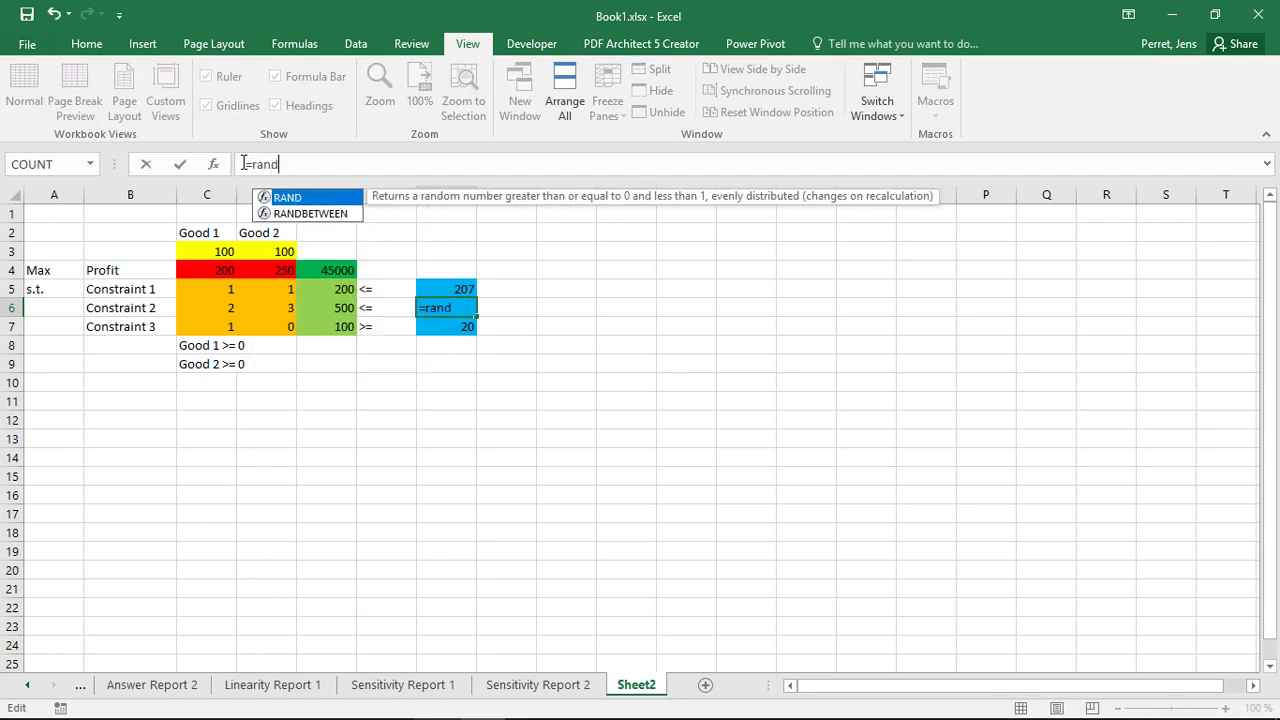
pyautogui.write('between')
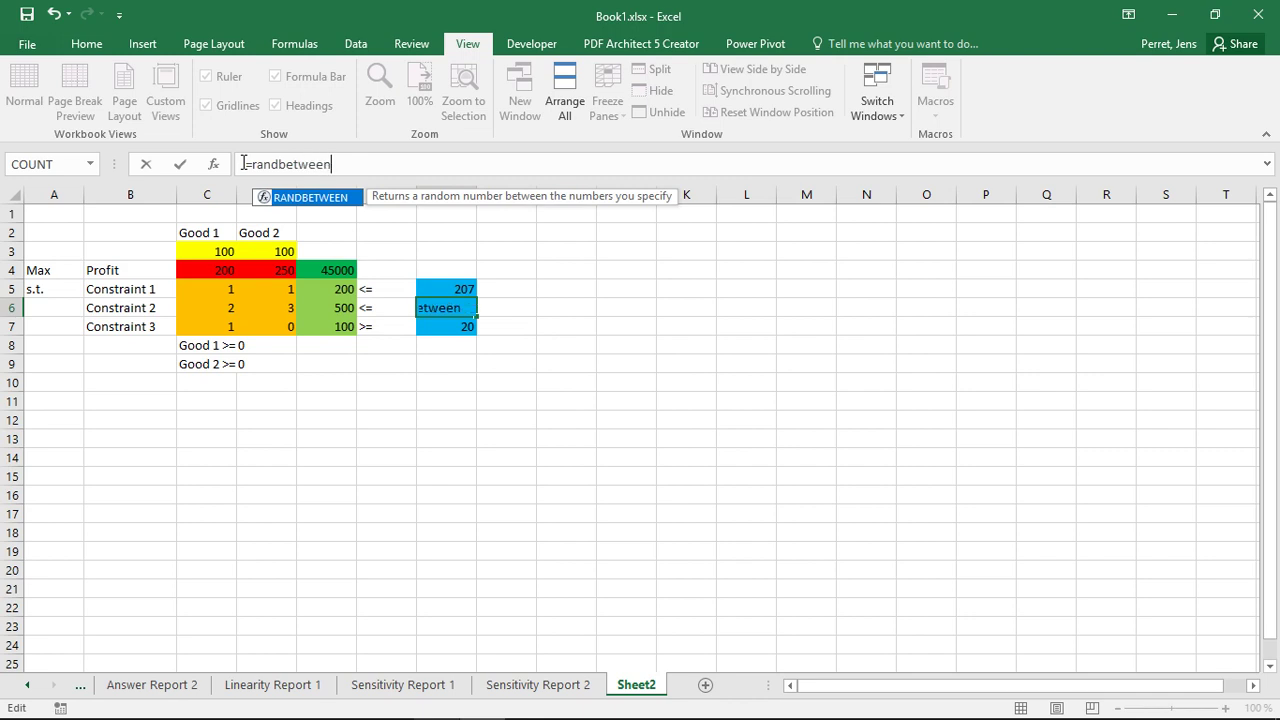
pyautogui.write('(4')
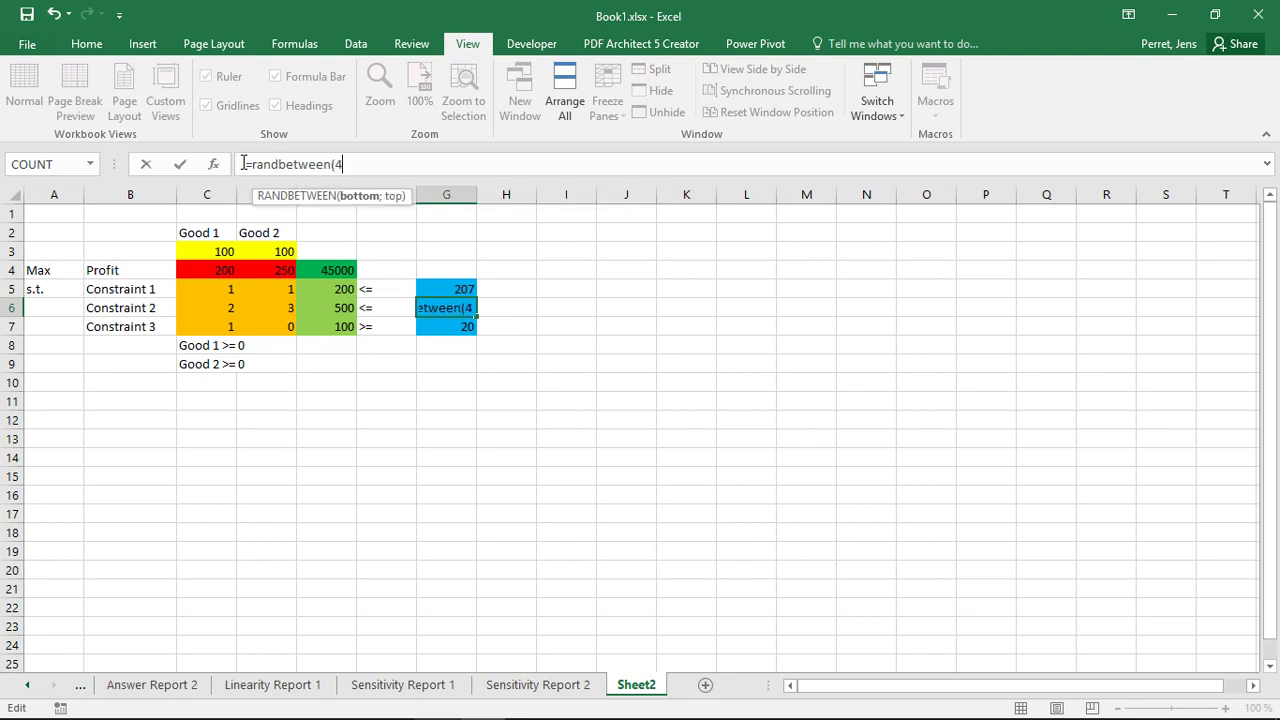
pyautogui.write('00;')
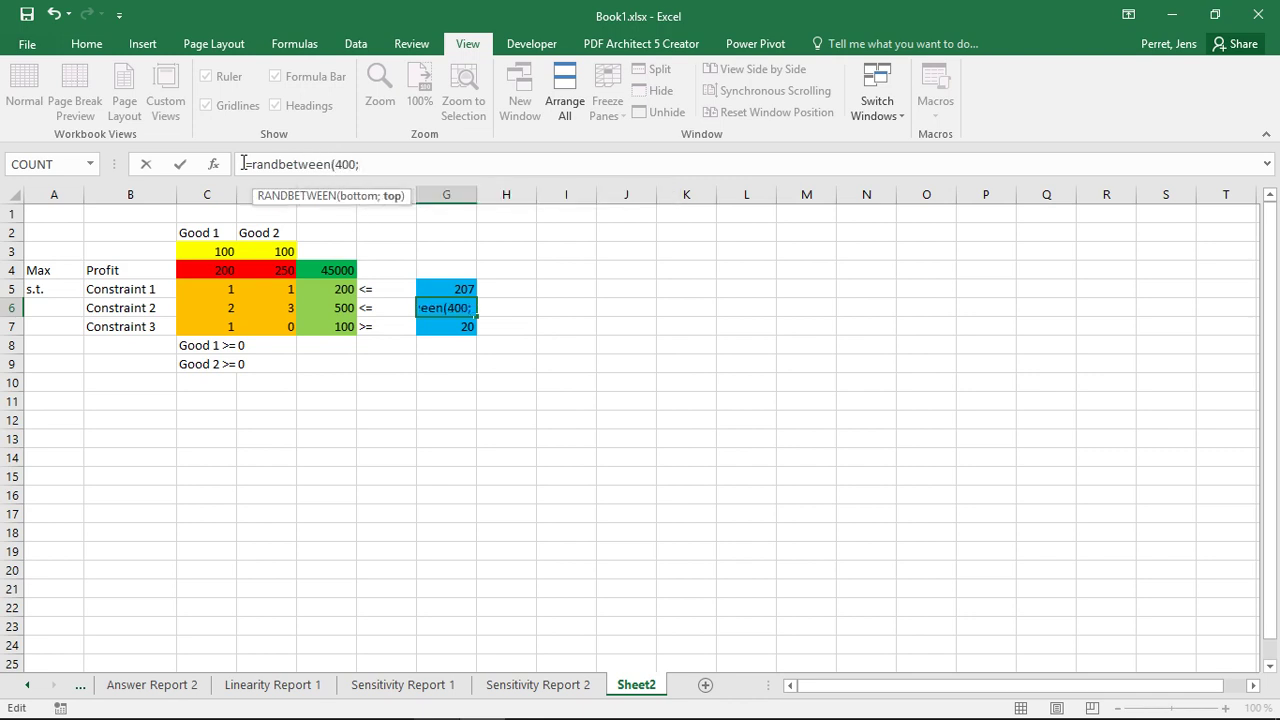
pyautogui.write('540)')
pyautogui.press('Return')
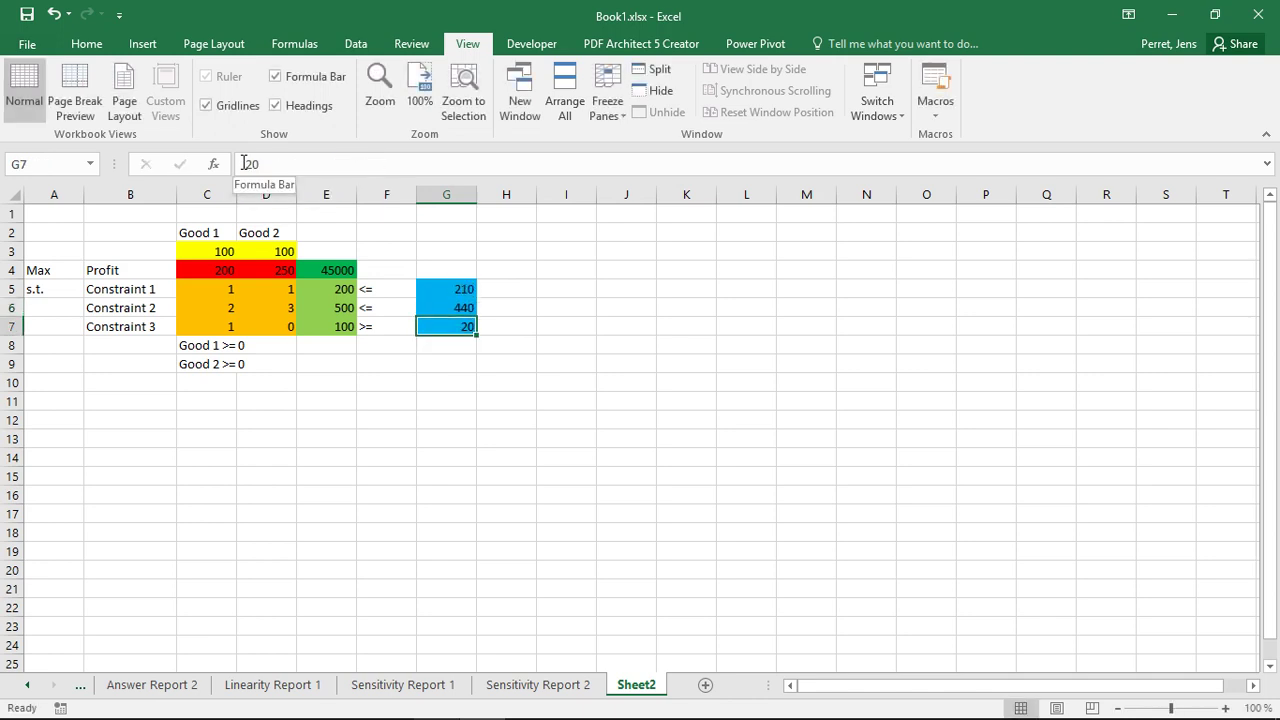
# Enter =RANDBETWEEN(15;25) in G7 for Constraint 3's limit.
pyautogui.press('BackSpace')
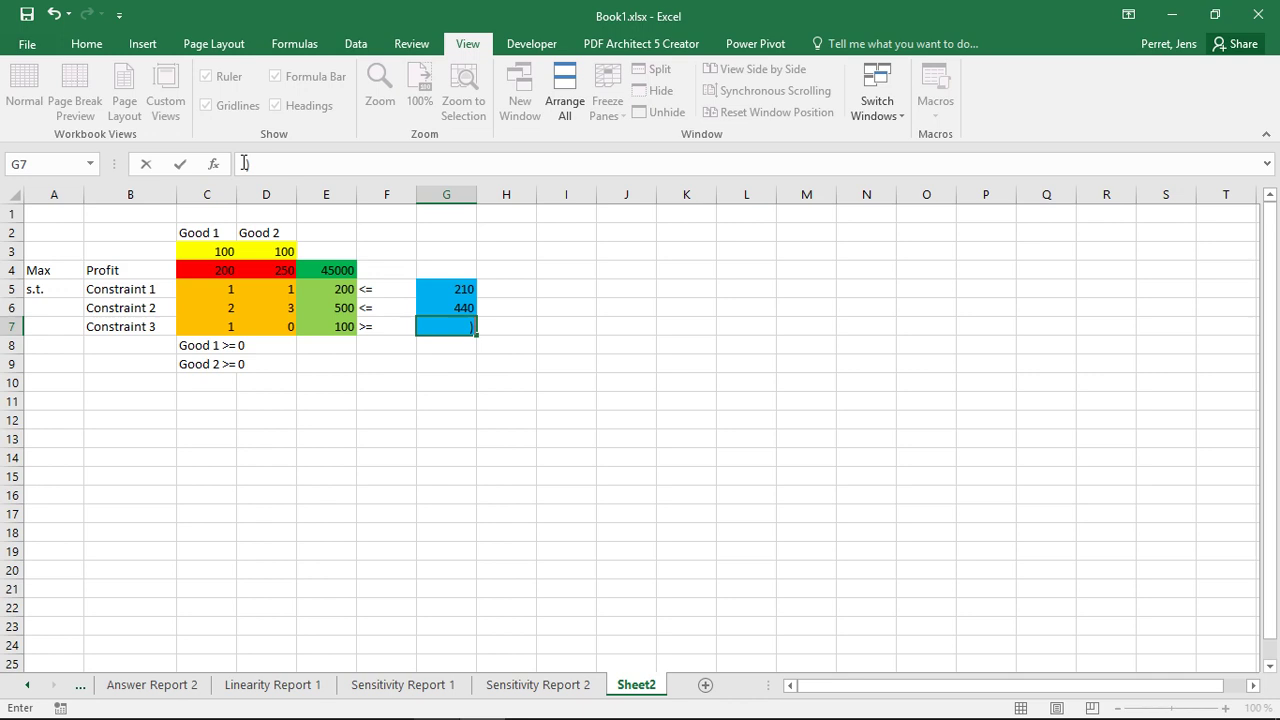
pyautogui.write('=be')
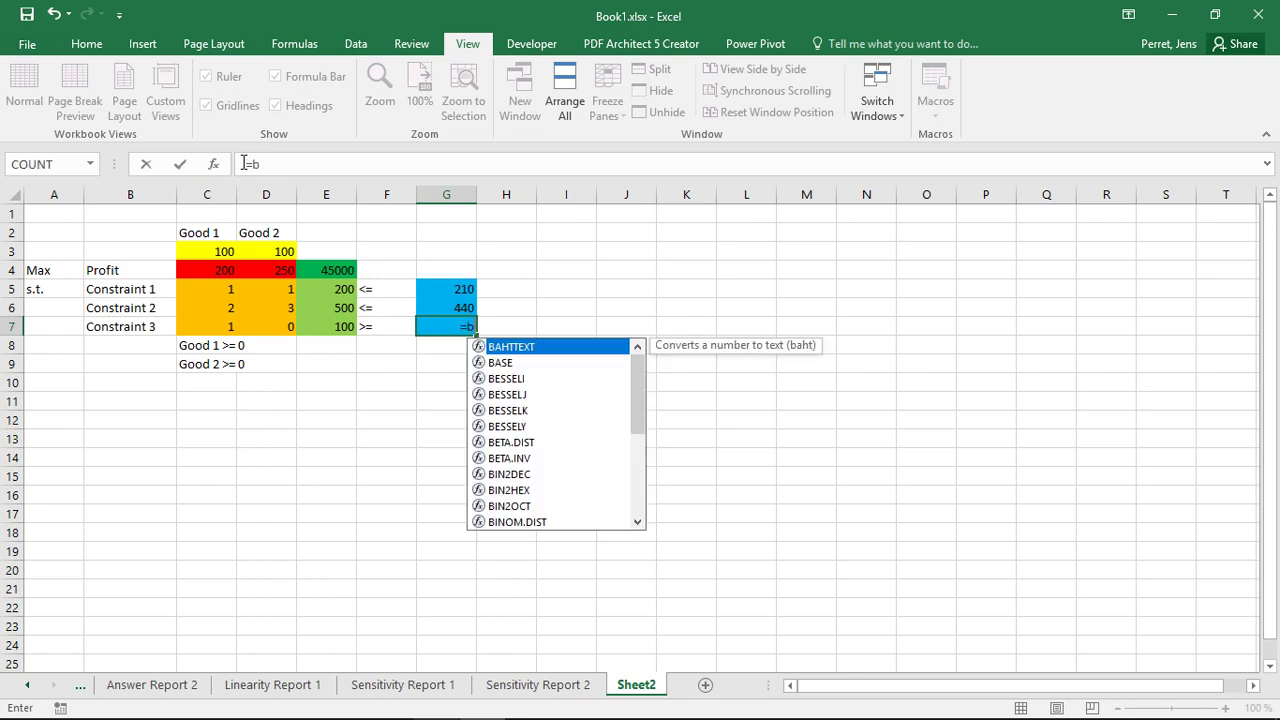
pyautogui.press('BackSpace')
pyautogui.press('BackSpace')
pyautogui.write('a')
pyautogui.press('BackSpace')
pyautogui.write('ra')
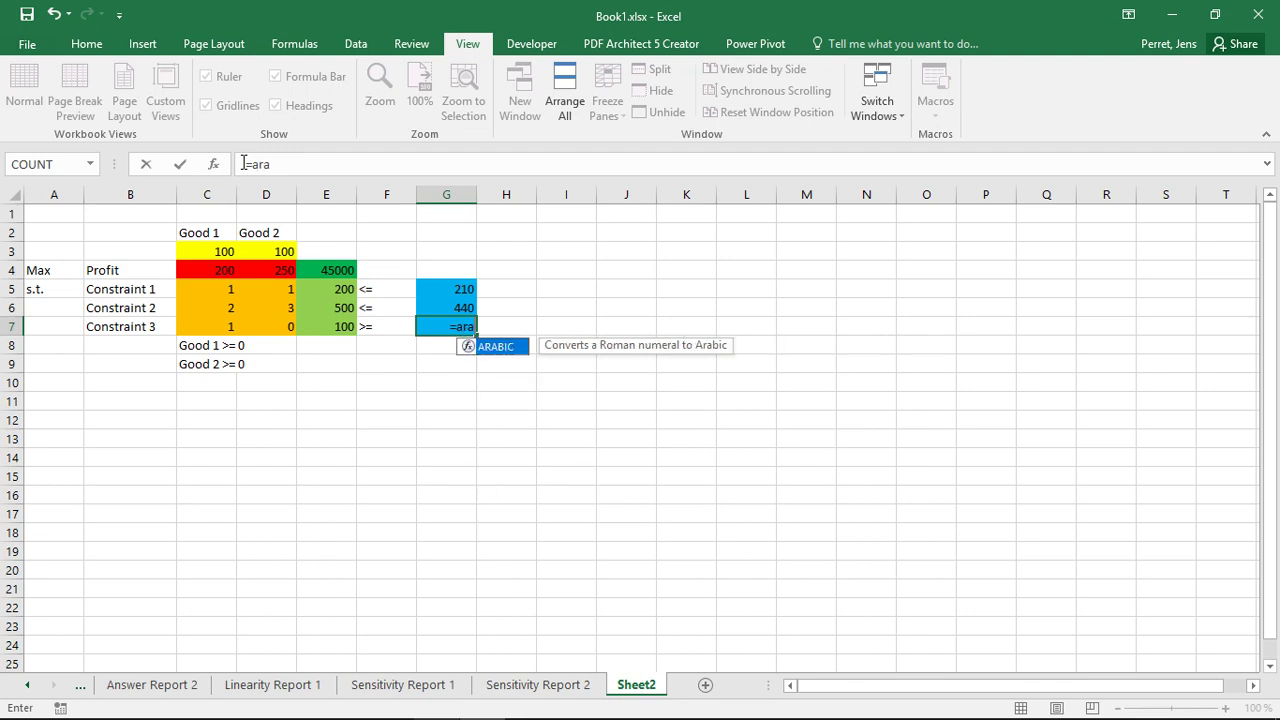
pyautogui.write('ndbetwee')
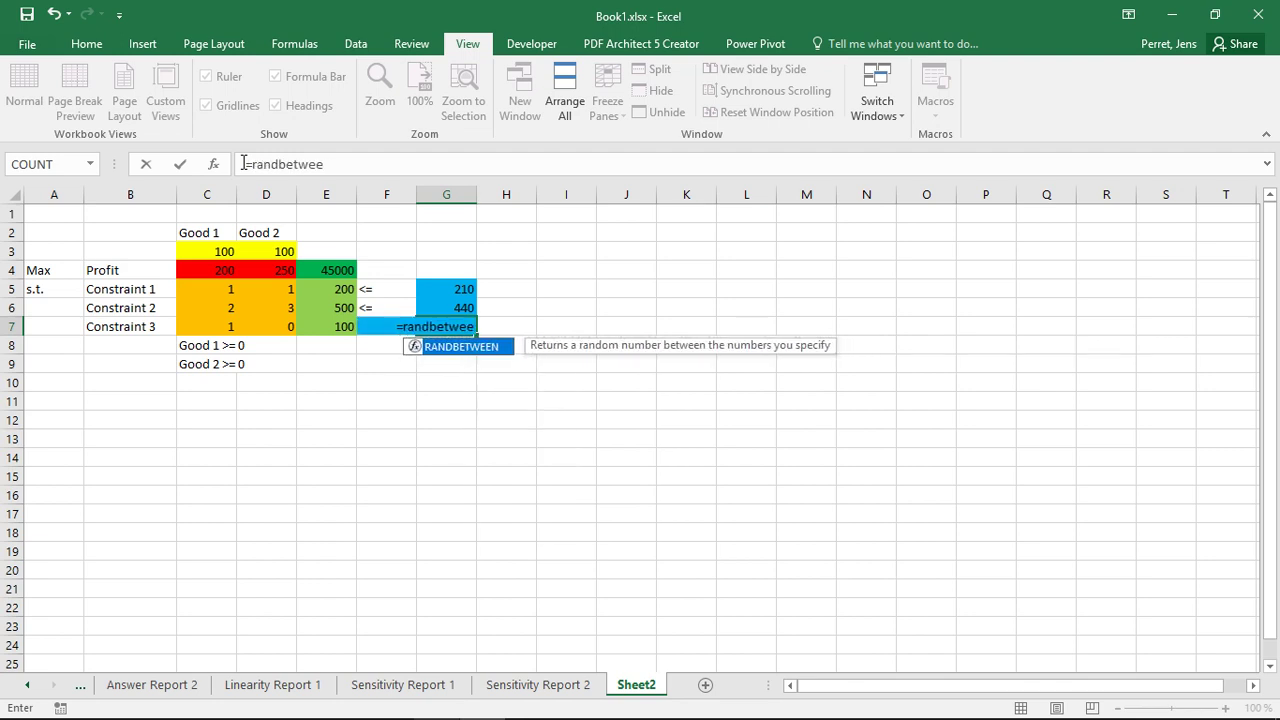
pyautogui.write('n(1')
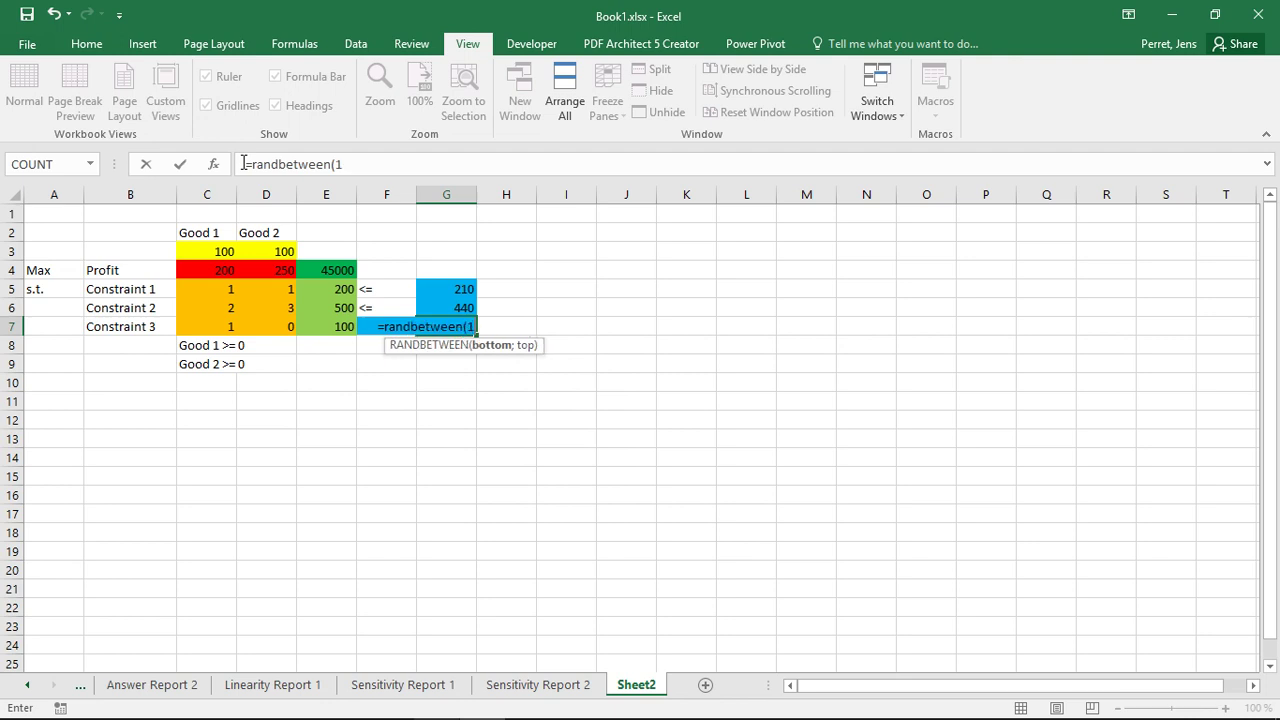
pyautogui.write('5;25)')
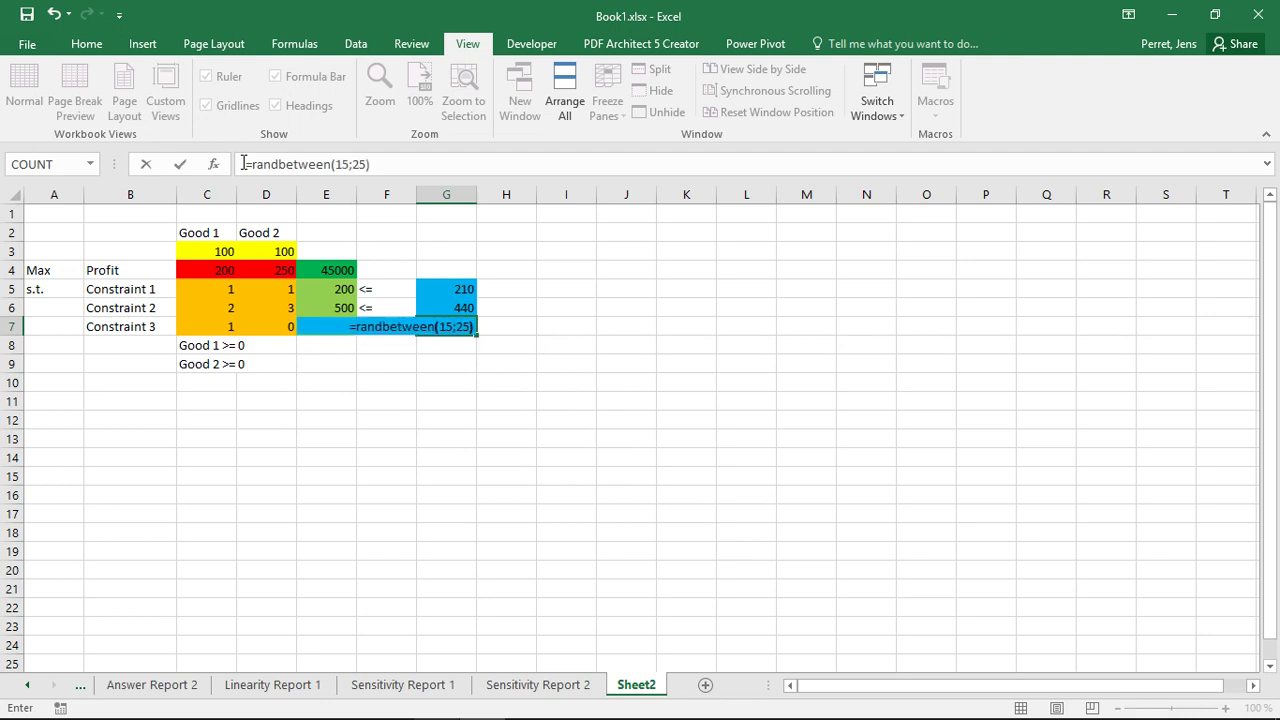
pyautogui.press('Return')
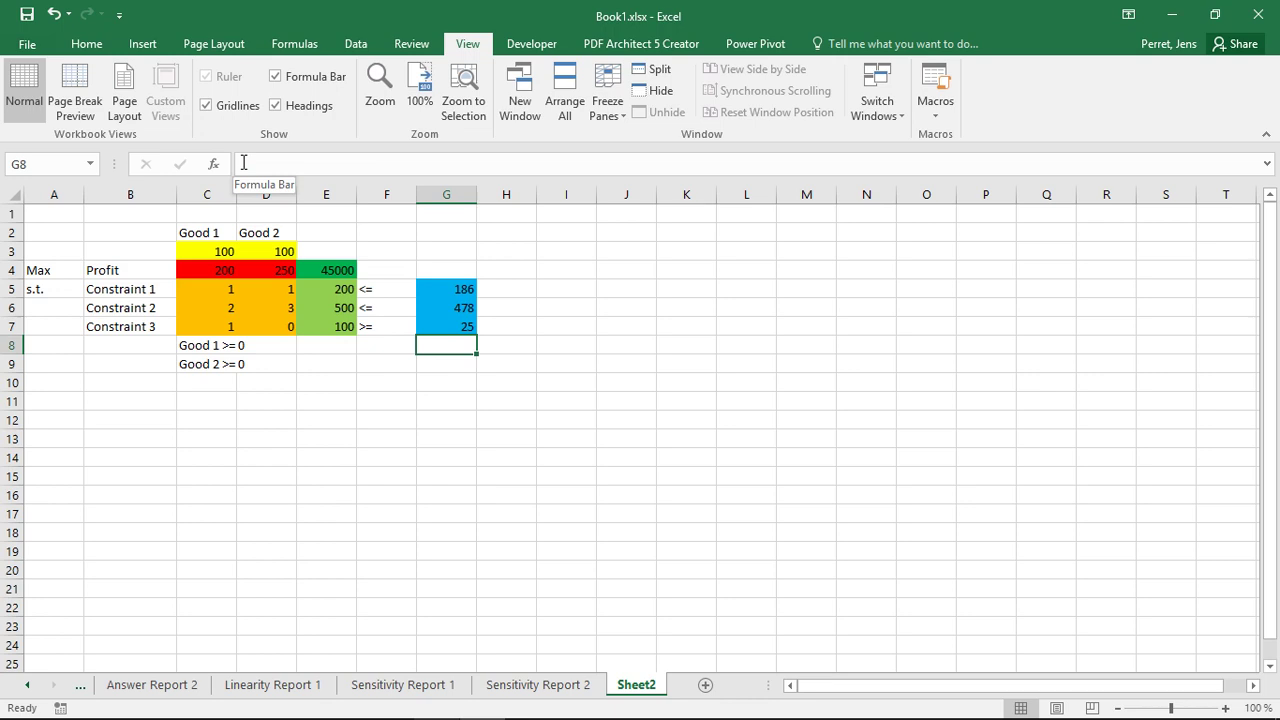
# Enter =NORM.INV(RAND();200;2) in C4, giving Good 1's profit 201.4245.
pyautogui.press('Up')
pyautogui.press('Up')
pyautogui.press('Up')
pyautogui.press('Up')
pyautogui.press('Left')
pyautogui.press('Left')
pyautogui.press('Left')
pyautogui.press('Left')
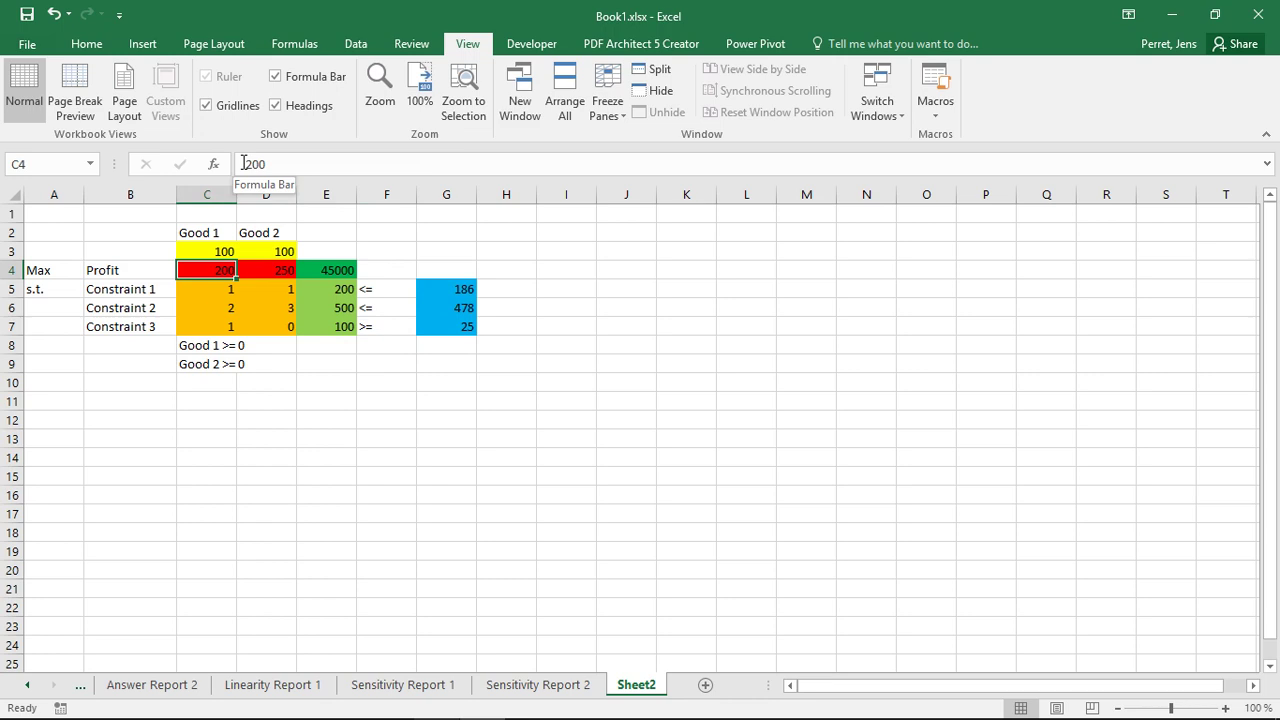
pyautogui.write('=')
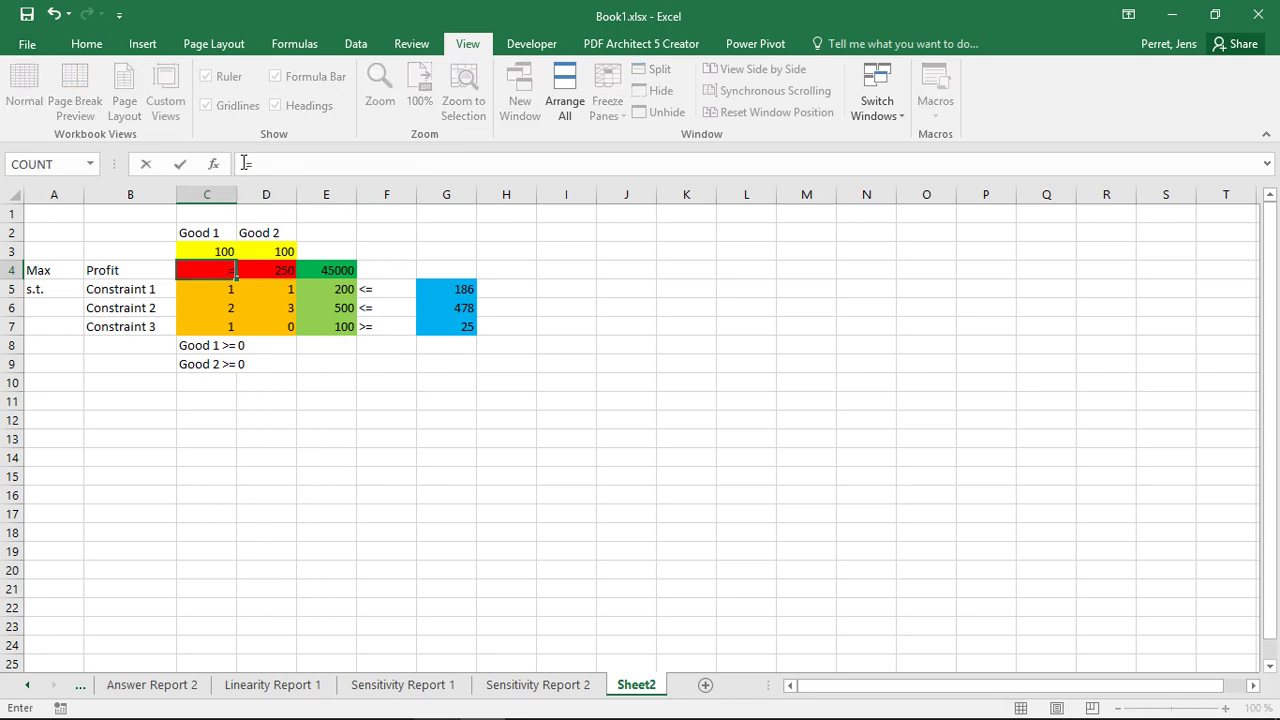
pyautogui.write('norm')
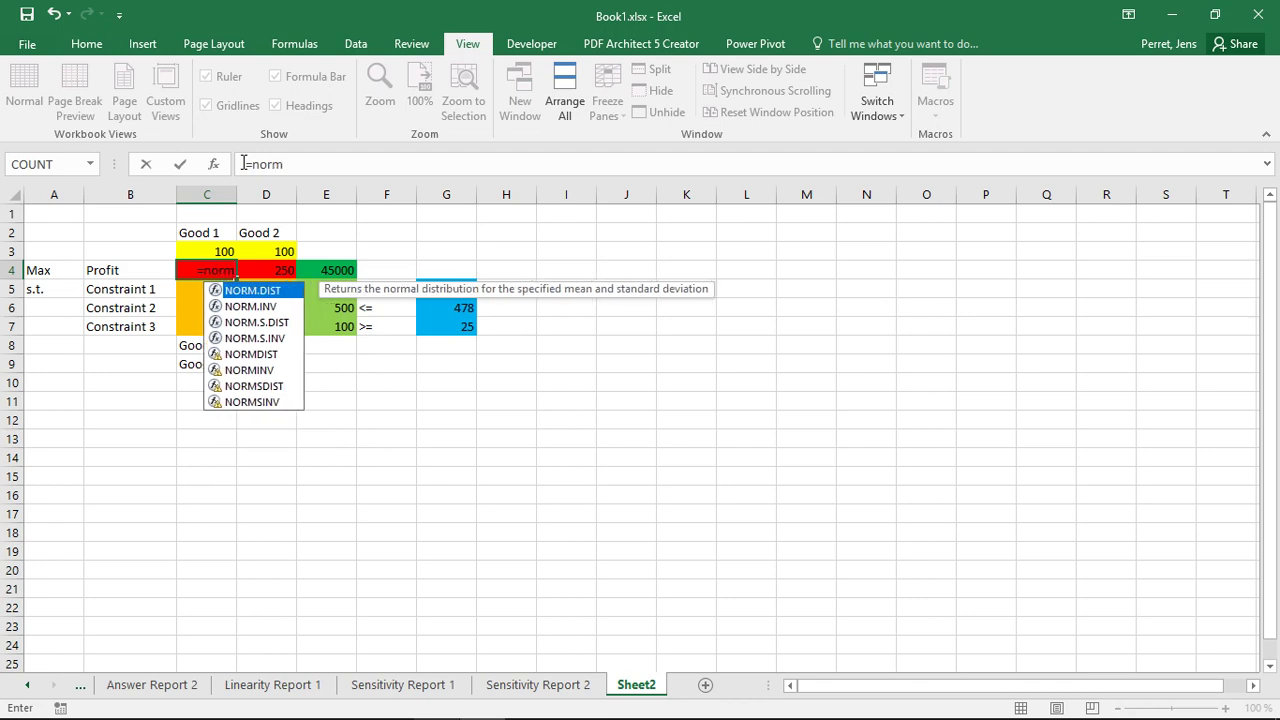
pyautogui.write('.i')
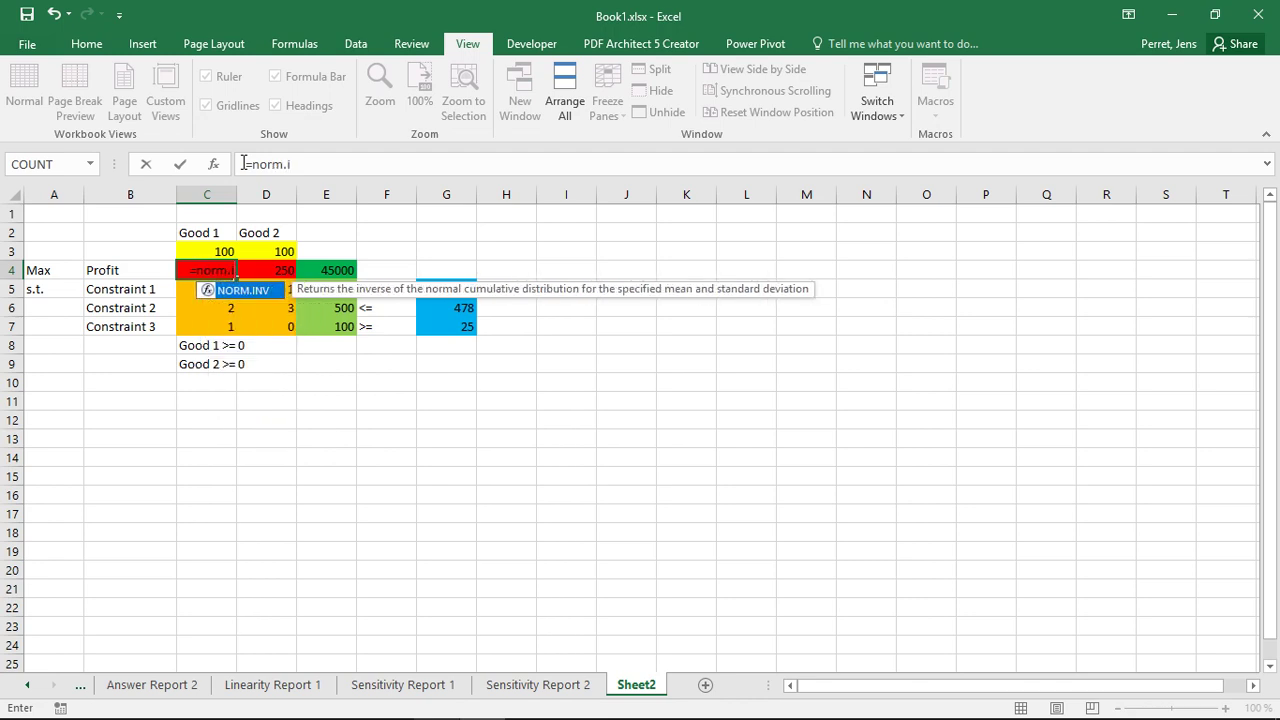
pyautogui.write('nv')
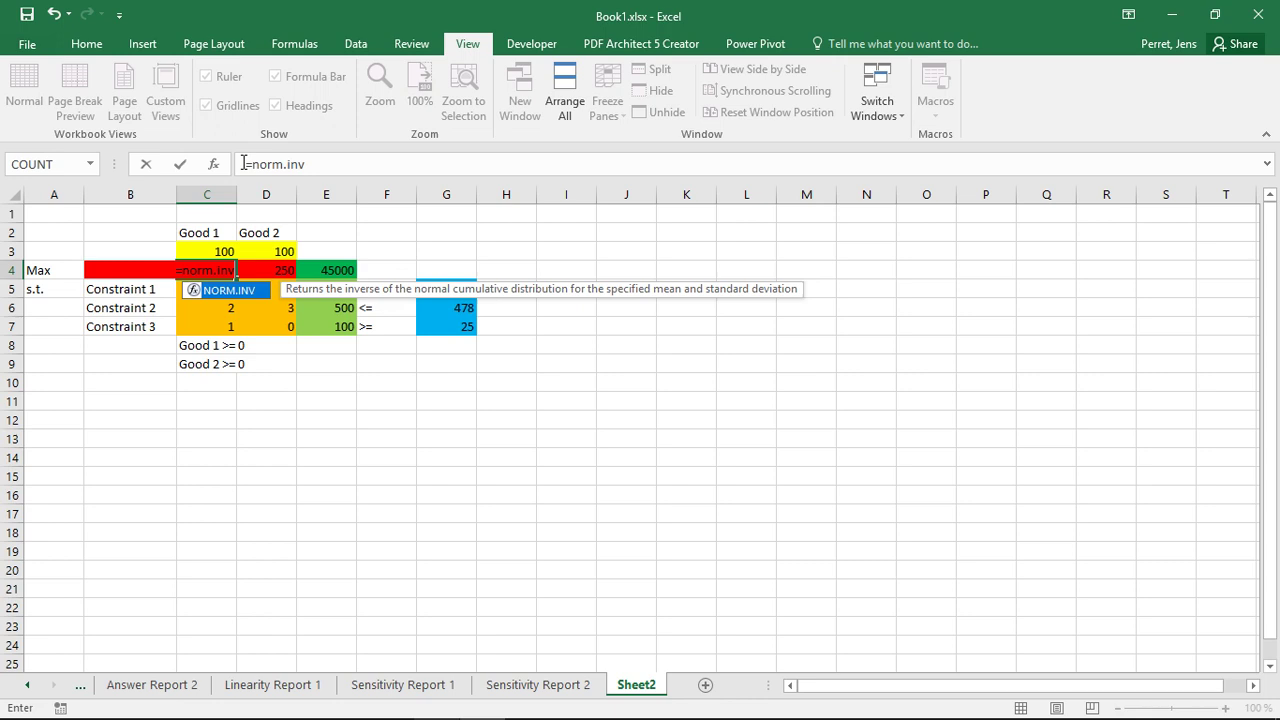
pyautogui.write('(')
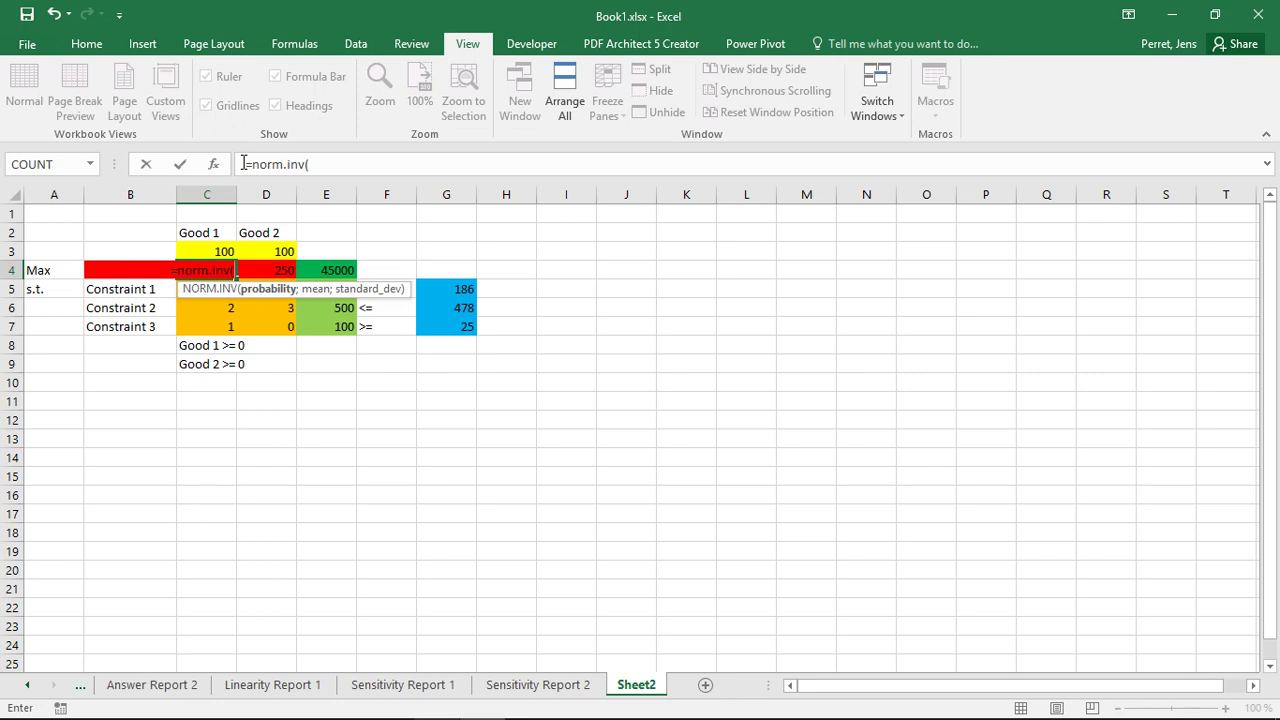
pyautogui.write('rand()')
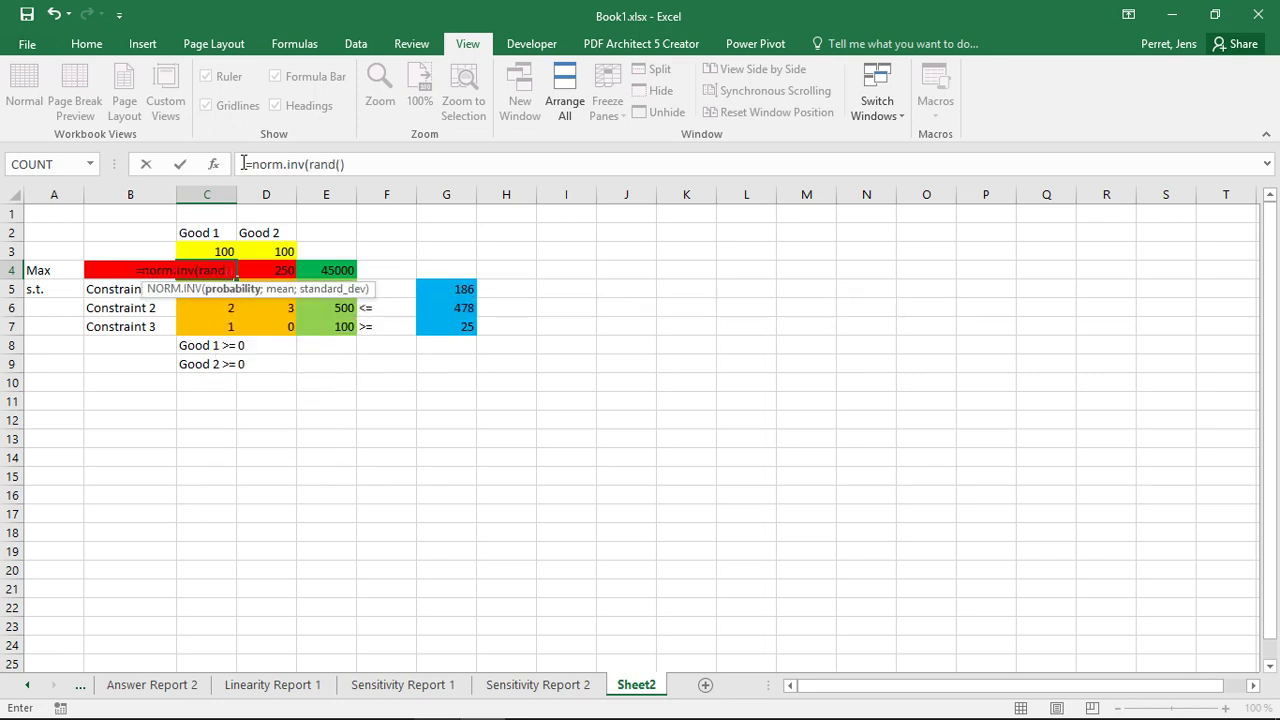
pyautogui.write(';')
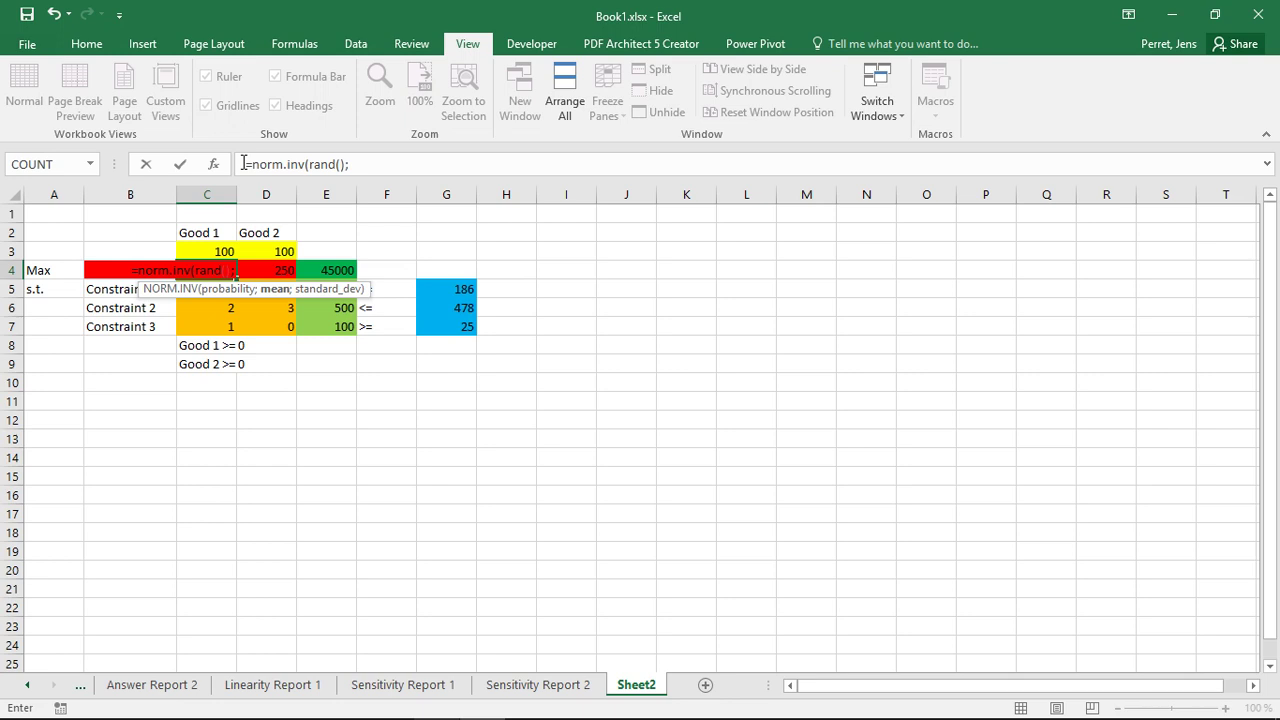
pyautogui.write('200')
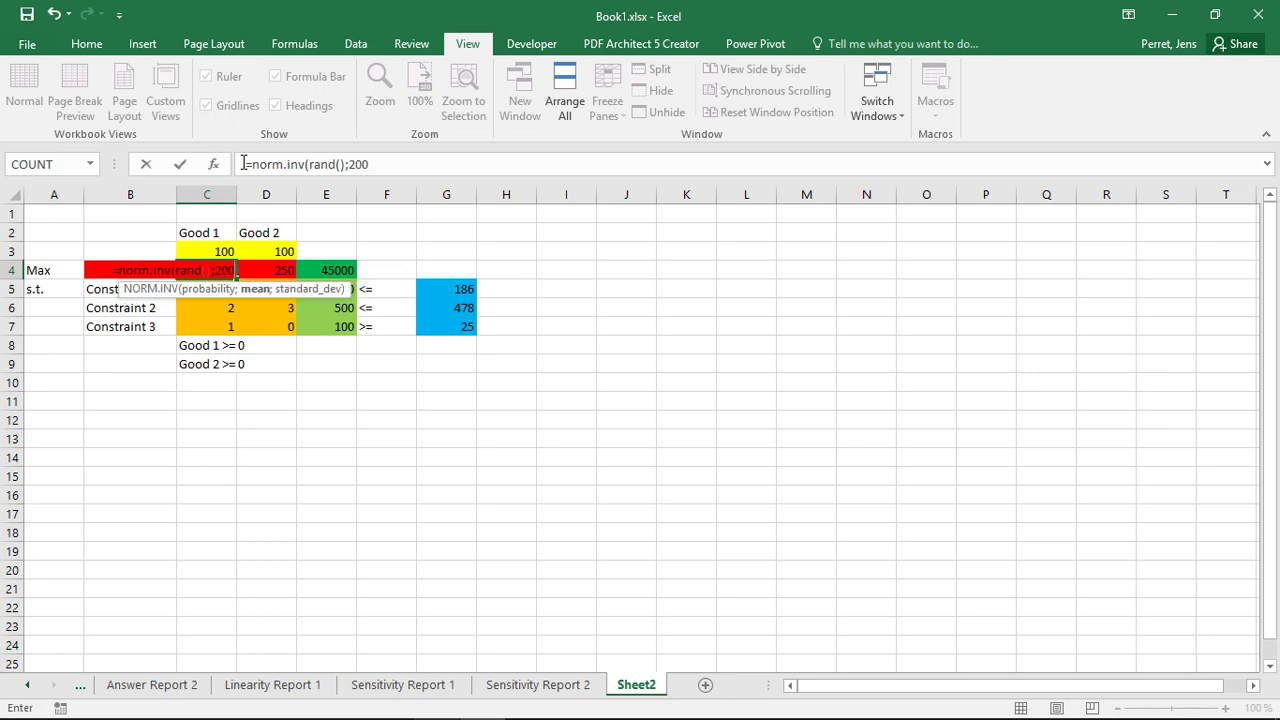
pyautogui.write(';')
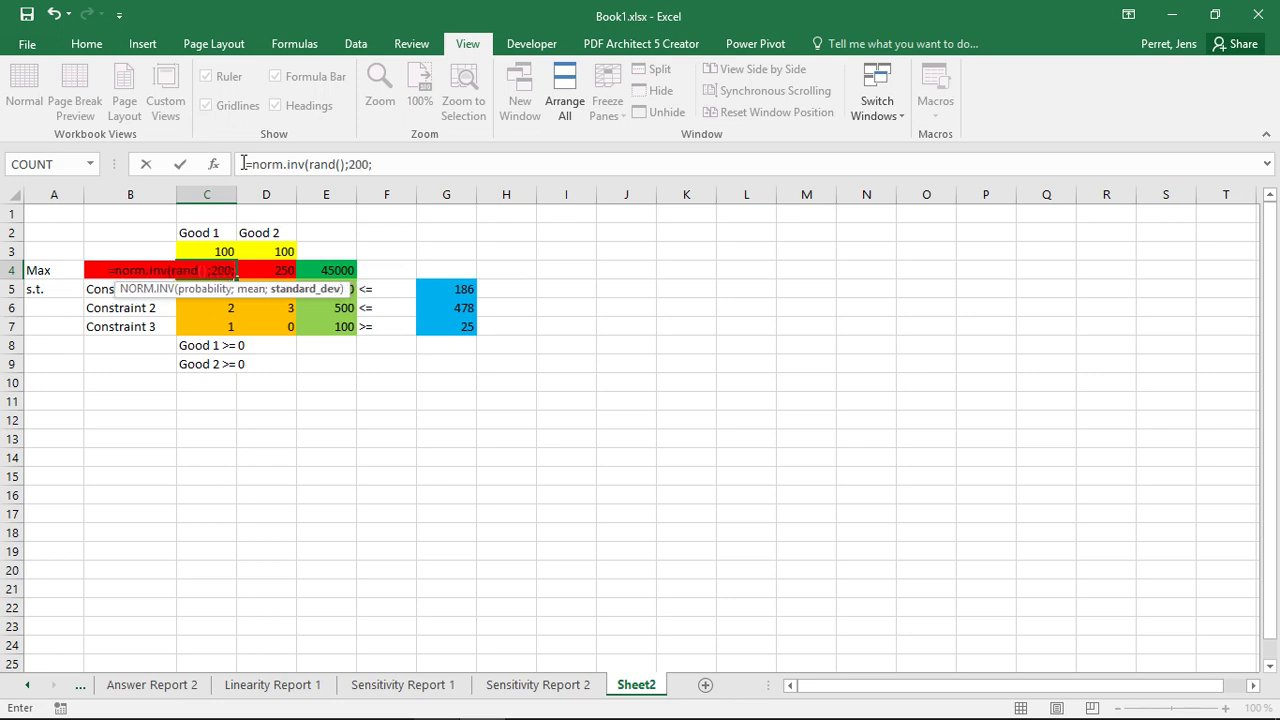
pyautogui.write('2)')
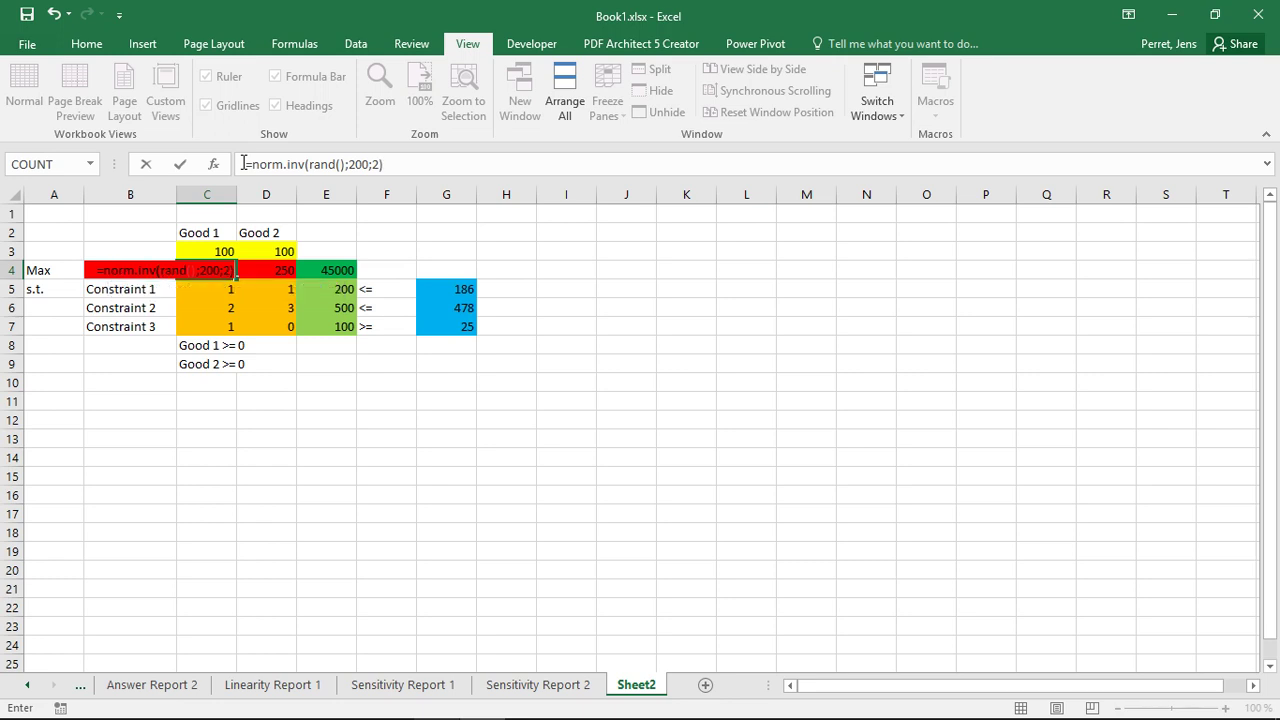
pyautogui.press('Return')
pyautogui.press('Right')
pyautogui.press('Right')
pyautogui.press('Right')
pyautogui.press('Right')
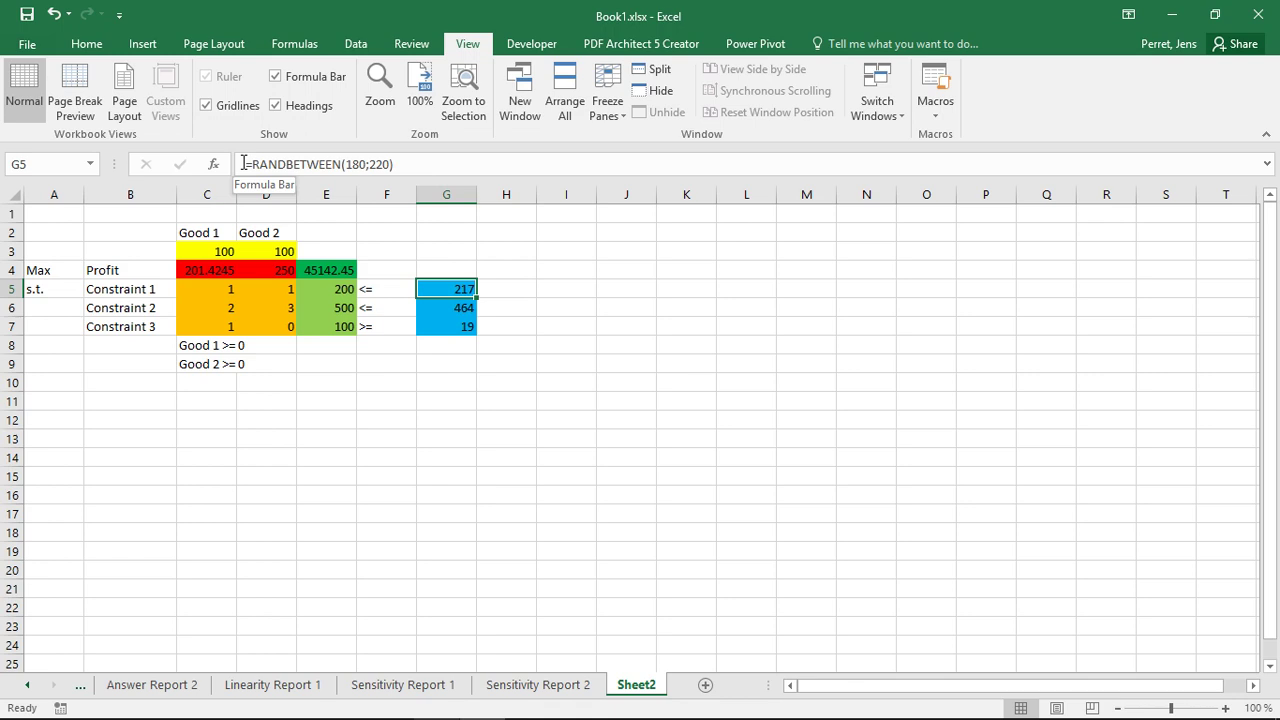
# Recalculate the random inputs and run Solver, which reports unsatisfied linearity conditions.
pyautogui.press('F9')
pyautogui.press('F9')
pyautogui.press('F9')
pyautogui.press('F9')
pyautogui.press('F9')
pyautogui.press('F9')
pyautogui.press('F9')
pyautogui.press('F9')
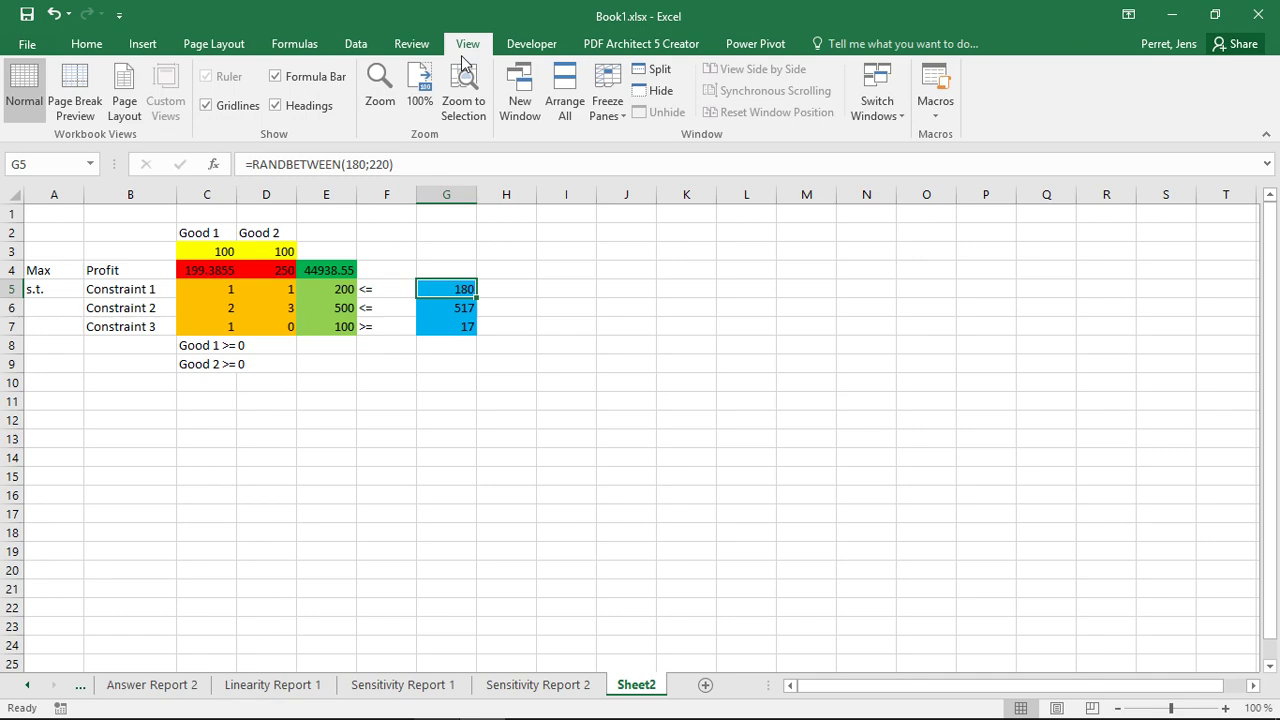
pyautogui.click(357, 44)
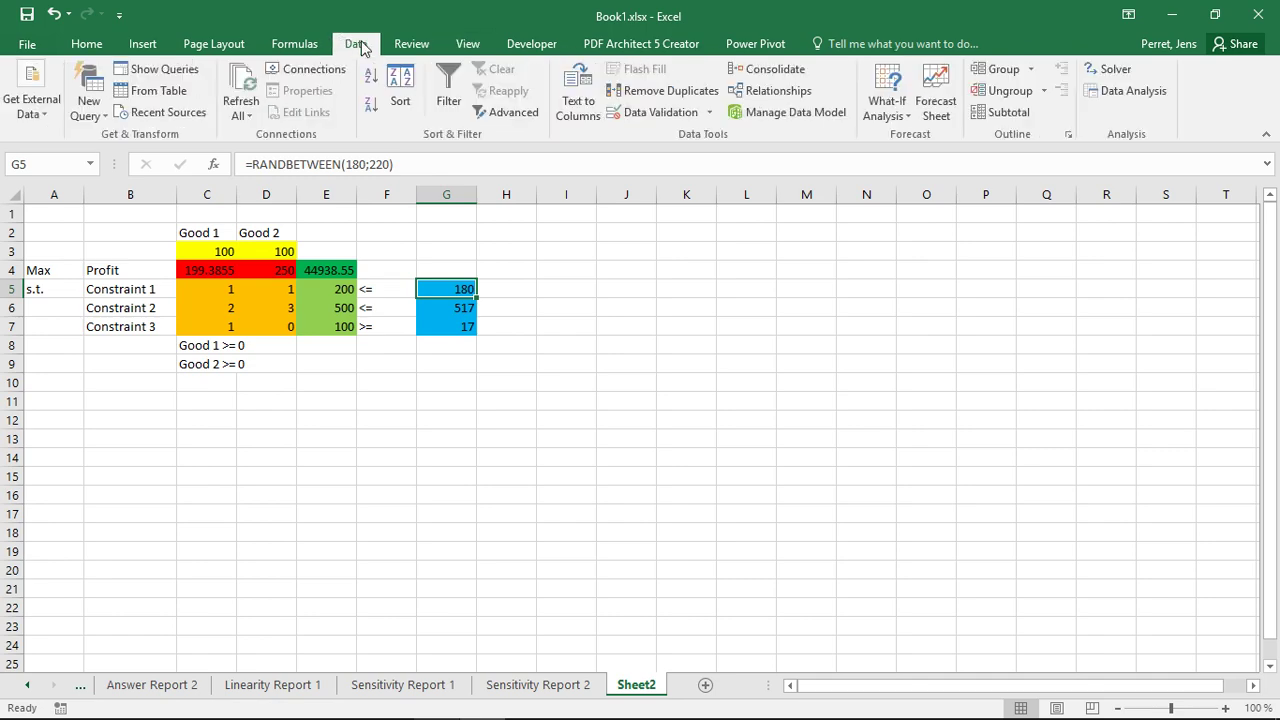
pyautogui.click(1110, 70)
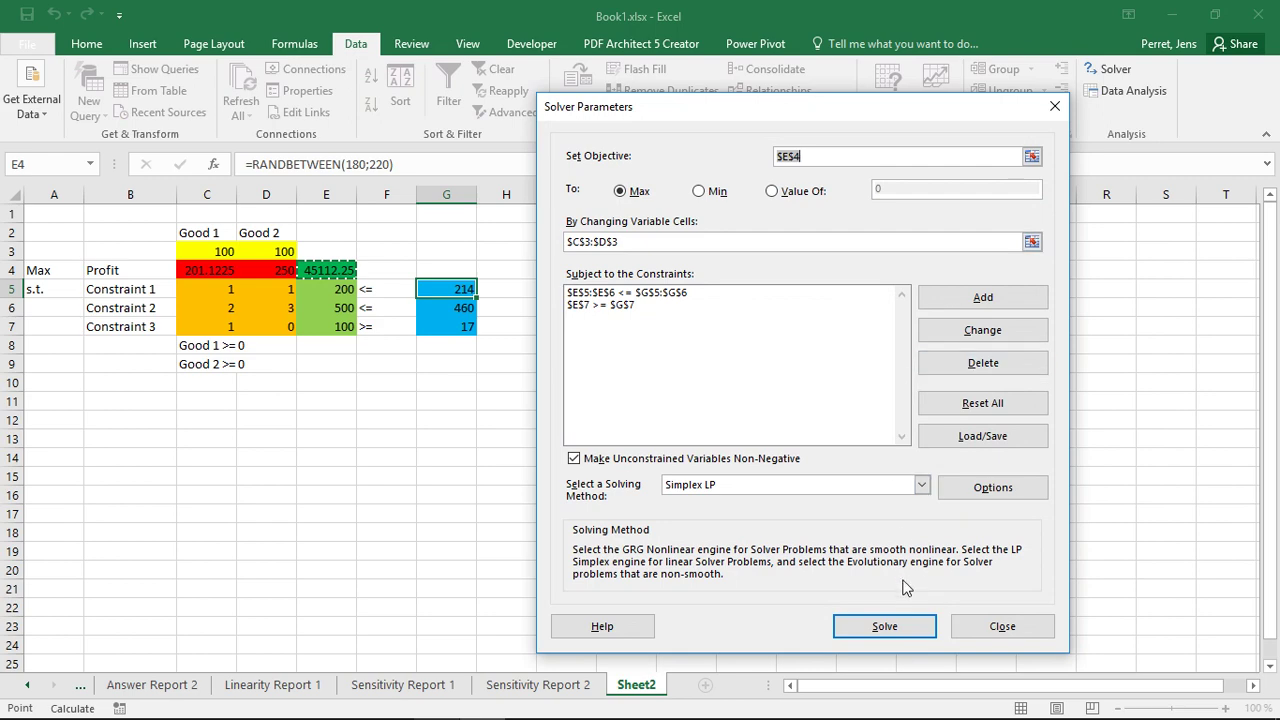
pyautogui.click(884, 626)
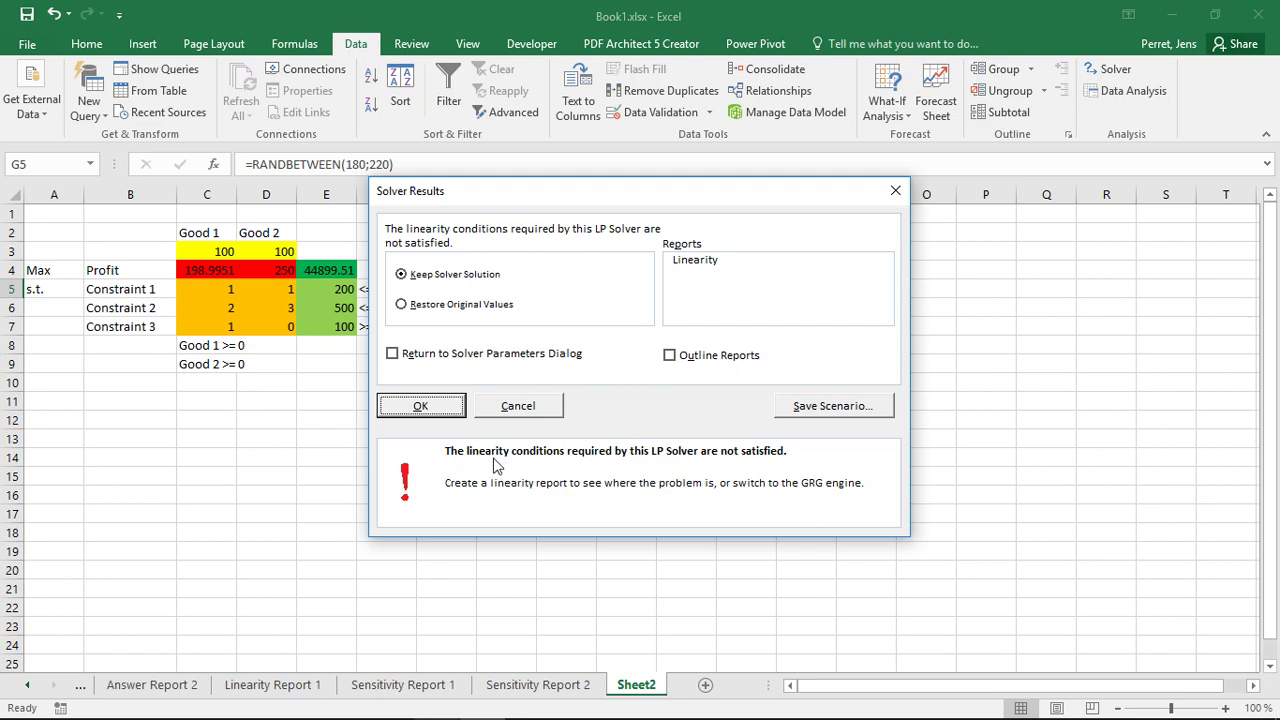
pyautogui.click(423, 406)
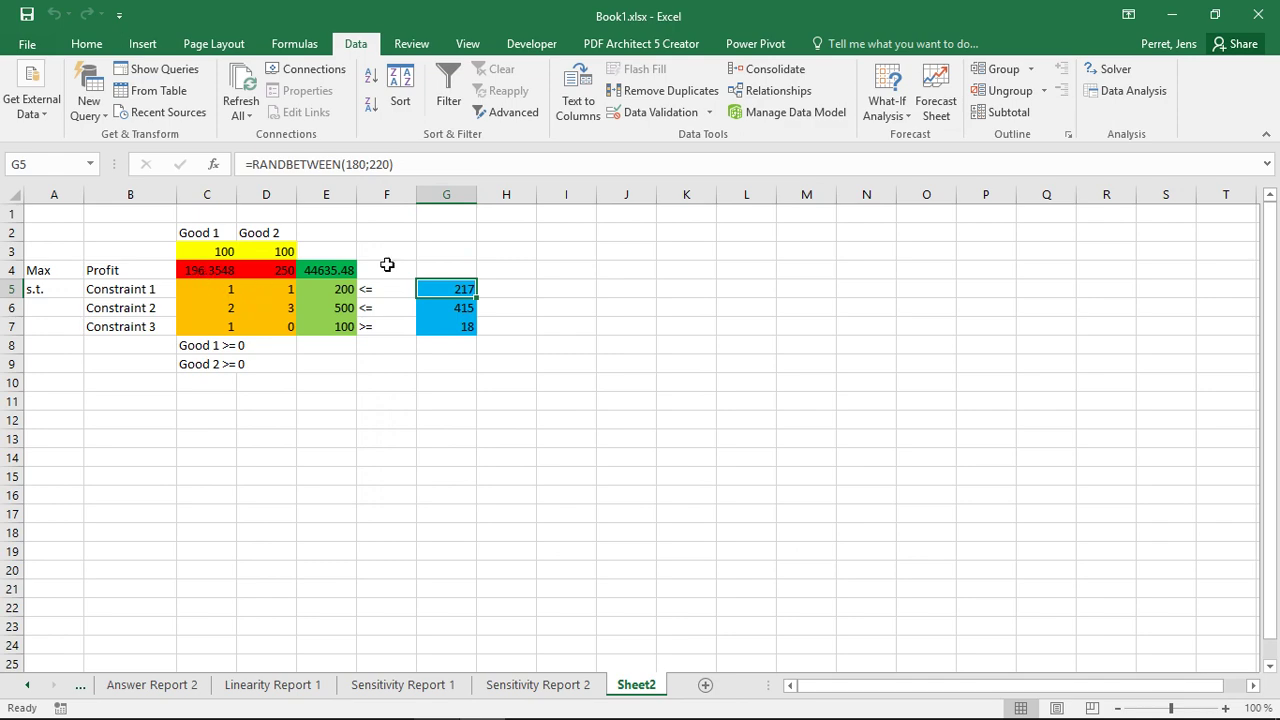
# Solve the model with GRG Nonlinear, giving Good 1 73.02471 and Good 2 119.9753.
pyautogui.click(1110, 69)
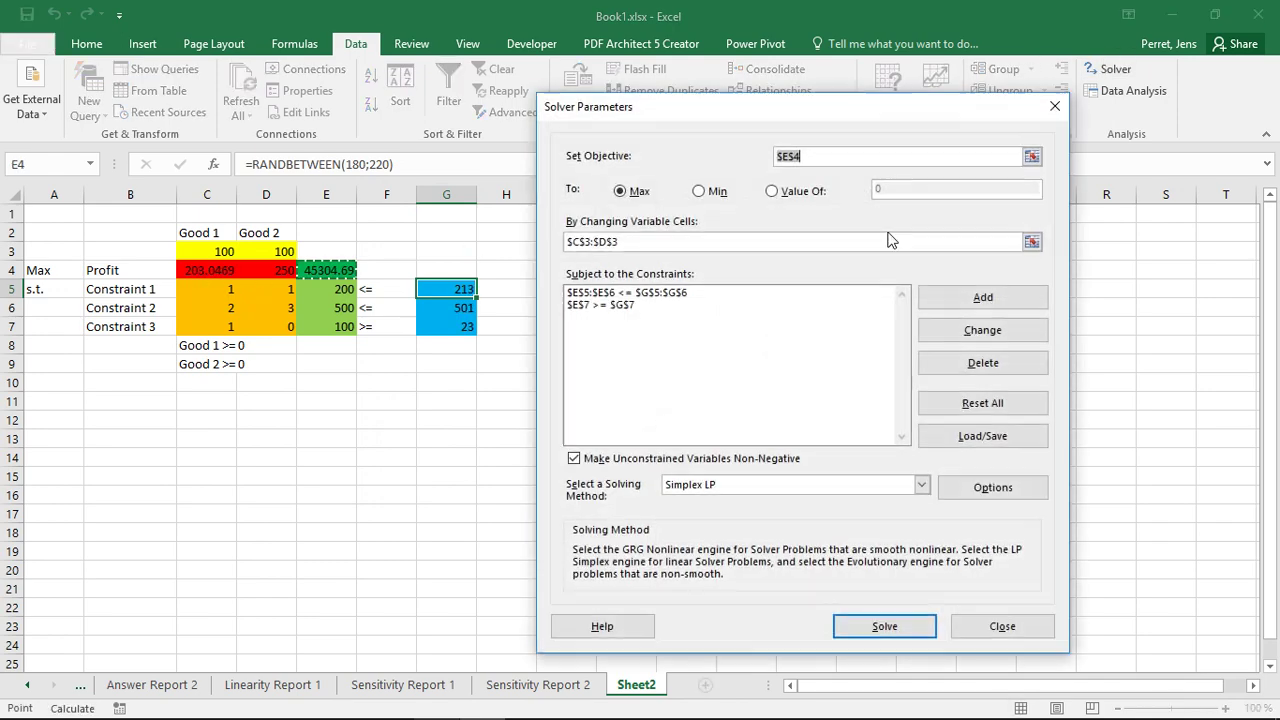
pyautogui.click(897, 487)
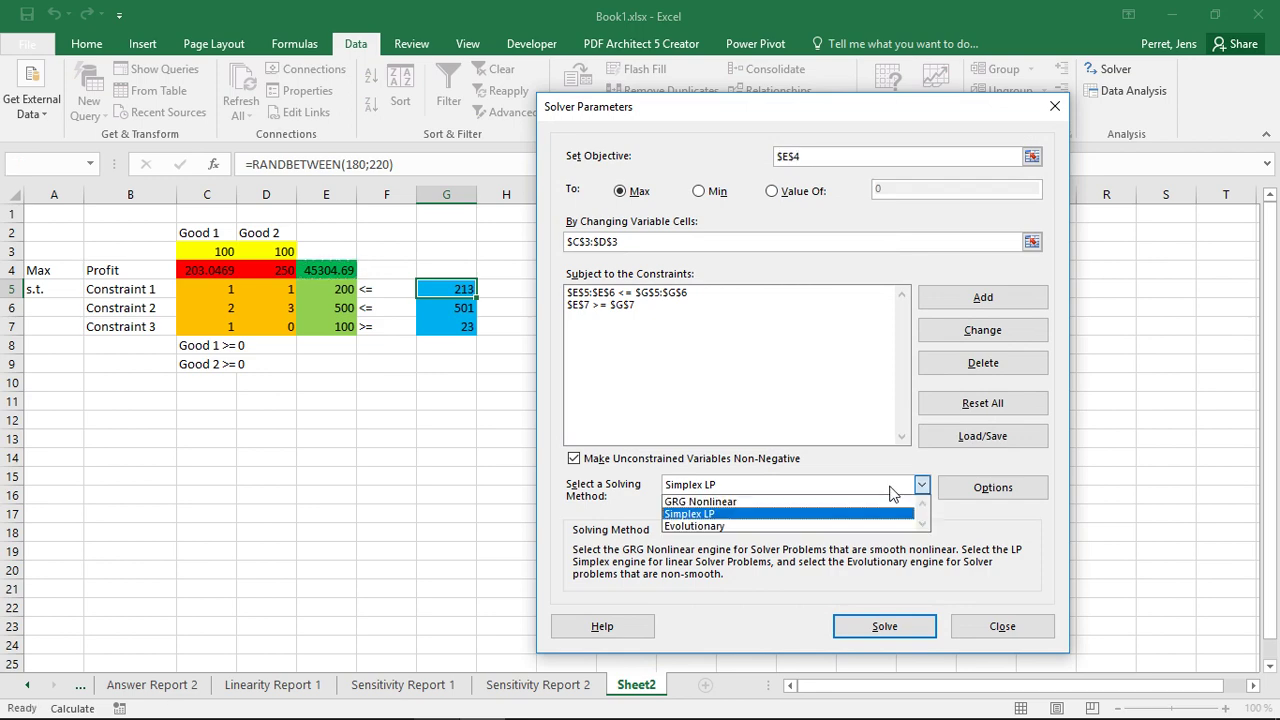
pyautogui.click(731, 505)
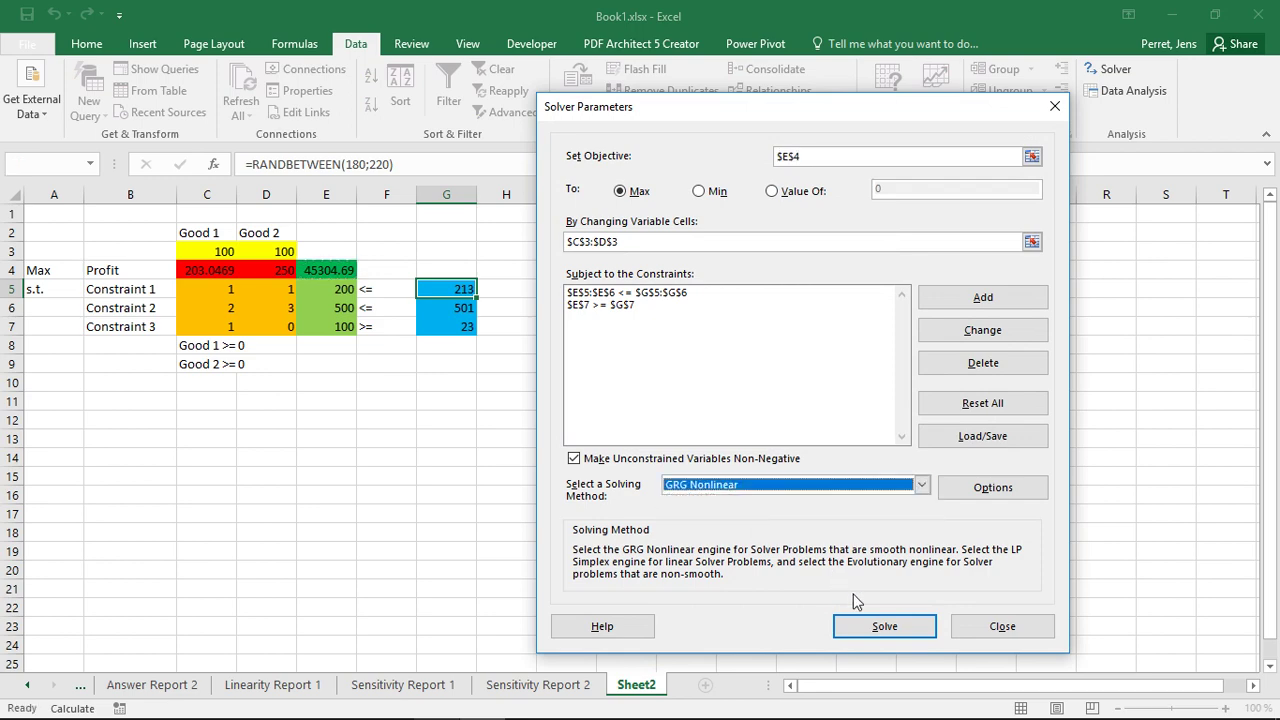
pyautogui.click(858, 625)
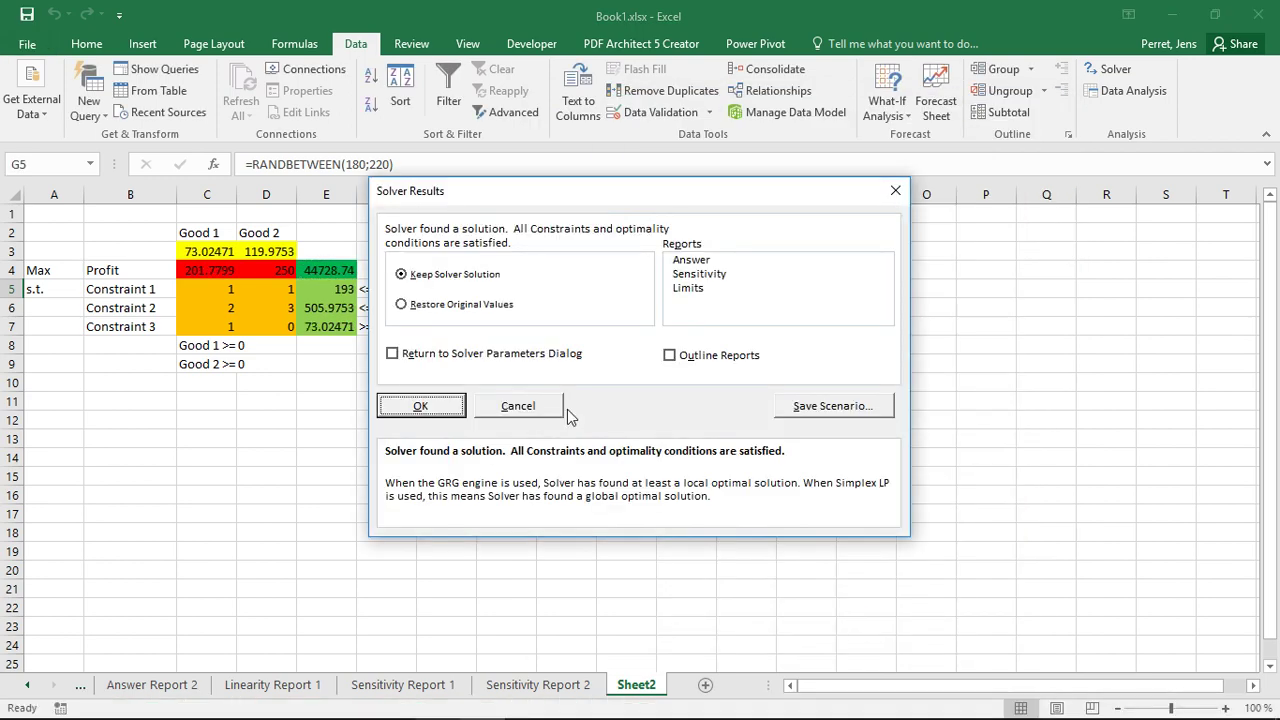
pyautogui.click(421, 406)
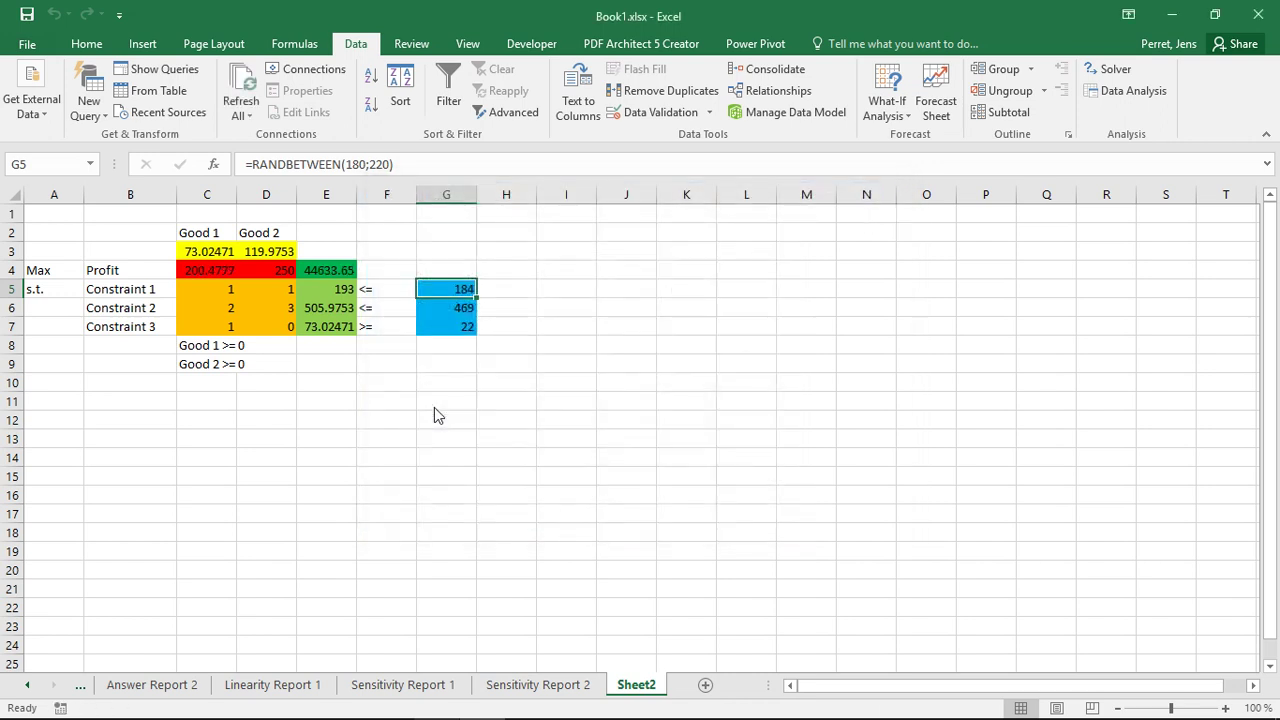
# Paste E4's optimal profit 44574.36 into C12 as a value only.
pyautogui.click(309, 271)
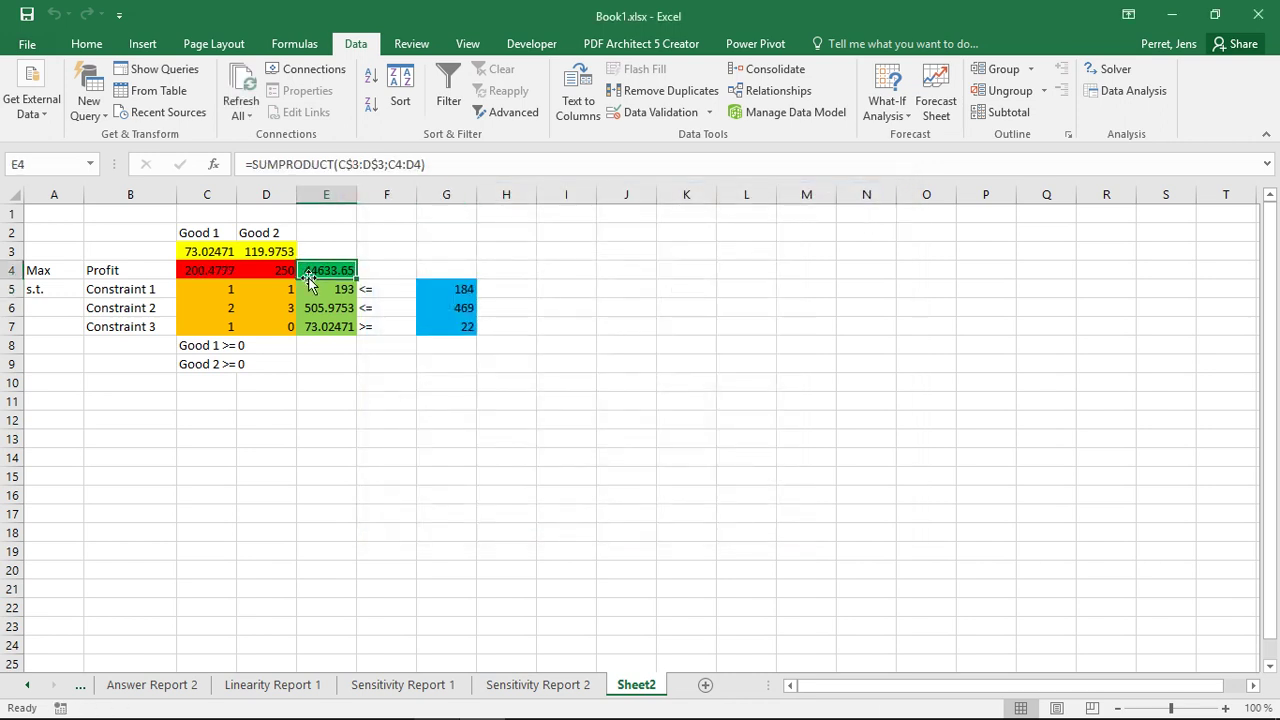
pyautogui.hotkey('ctrl', 'c')
pyautogui.rightClick(200, 418)
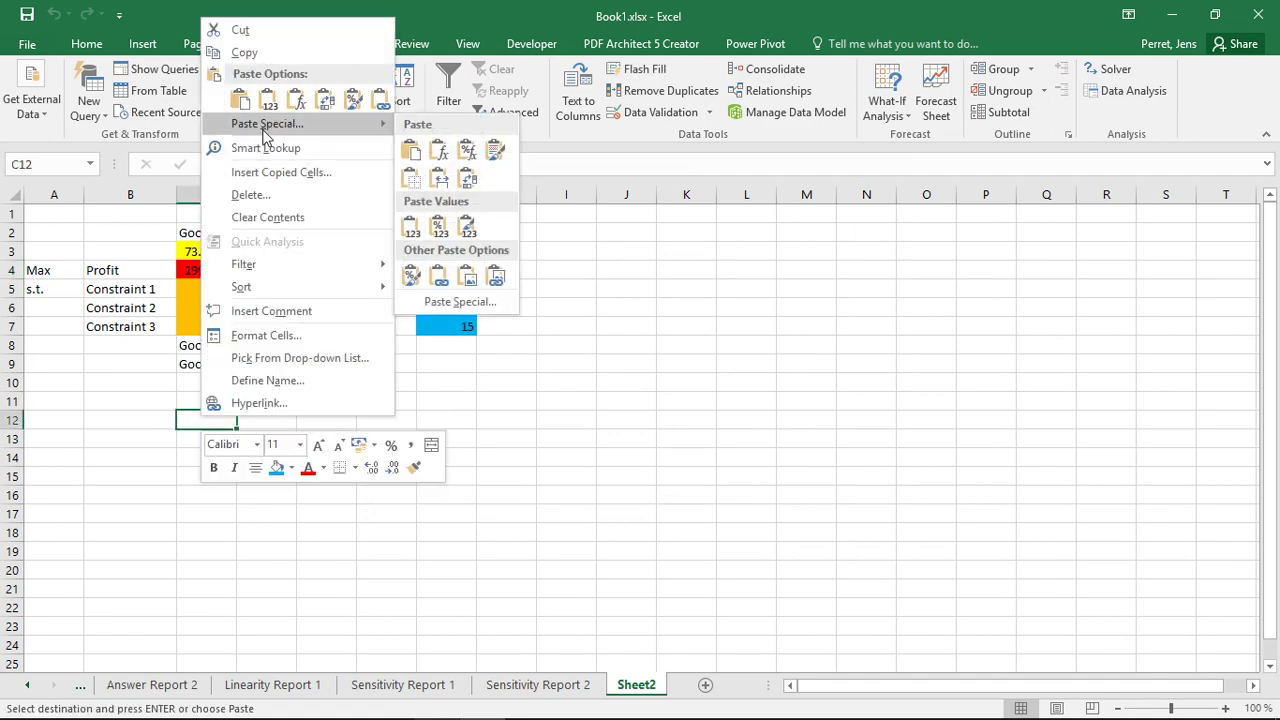
pyautogui.click(265, 130)
pyautogui.click(115, 95)
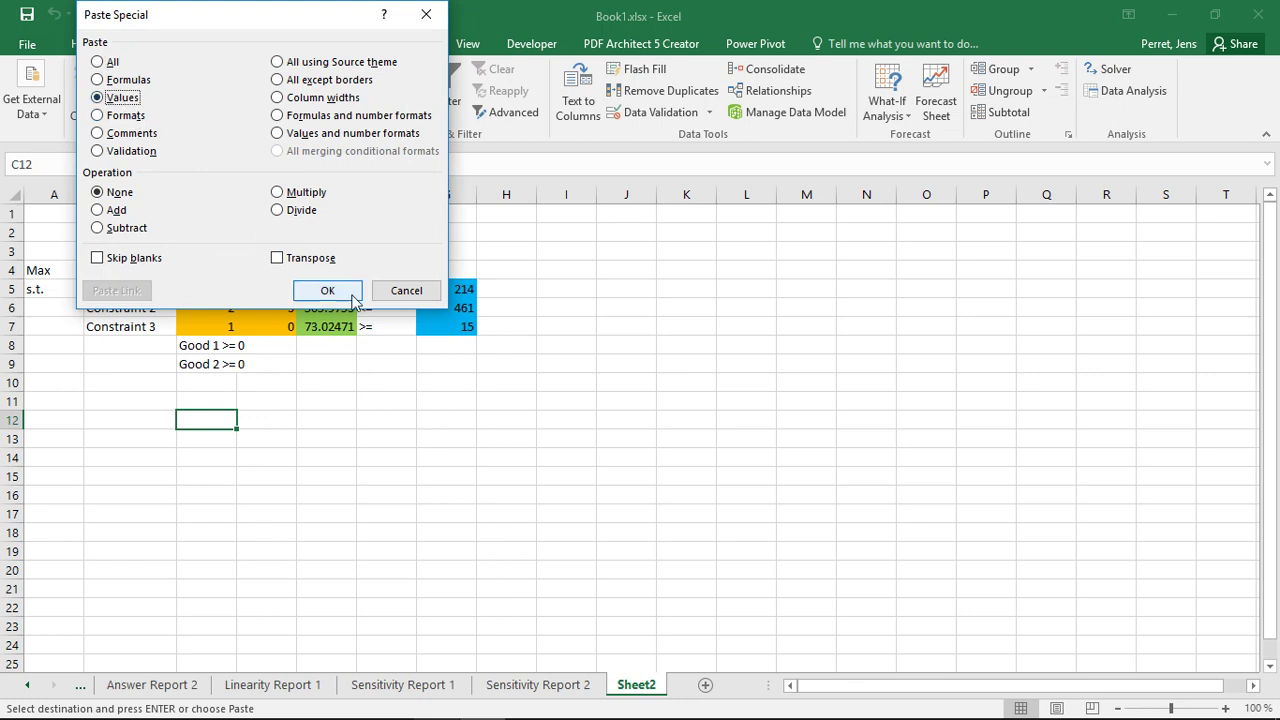
pyautogui.click(330, 291)
pyautogui.click(331, 420)
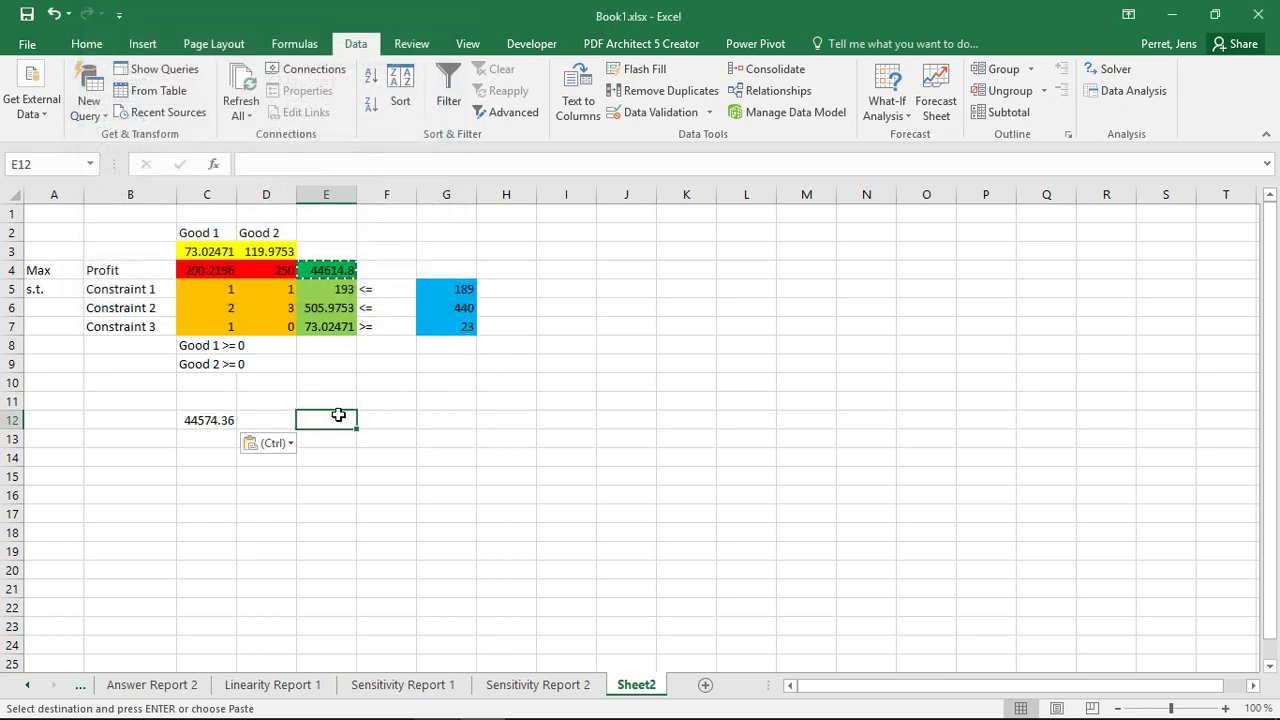
pyautogui.press('Delete')
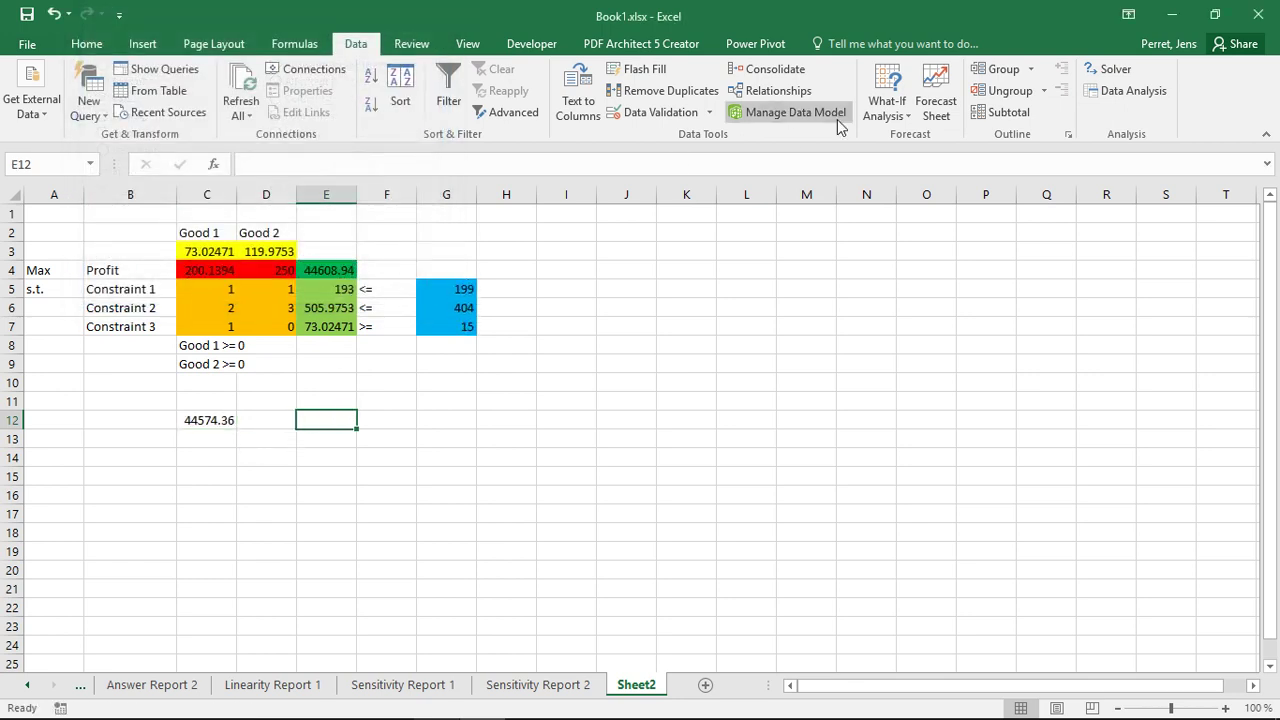
# Re-run Solver and keep the new solution of 32.39687 and 147.6031.
pyautogui.click(1110, 70)
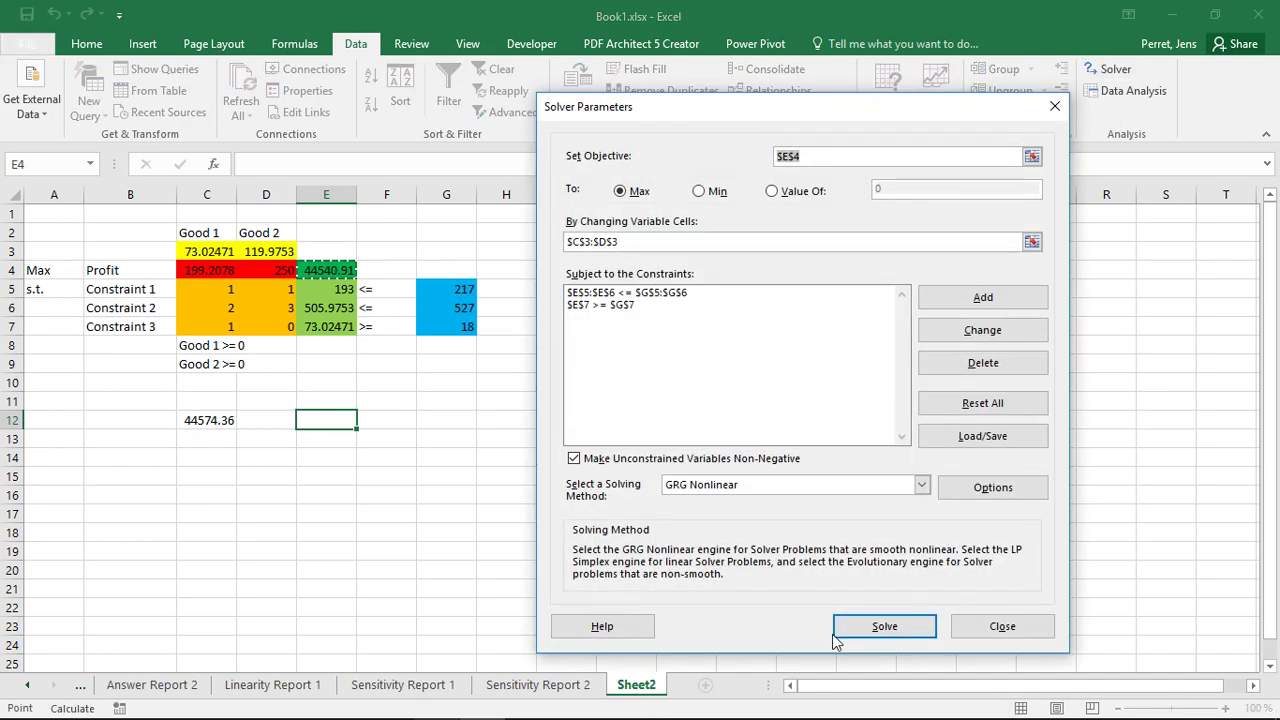
pyautogui.click(855, 636)
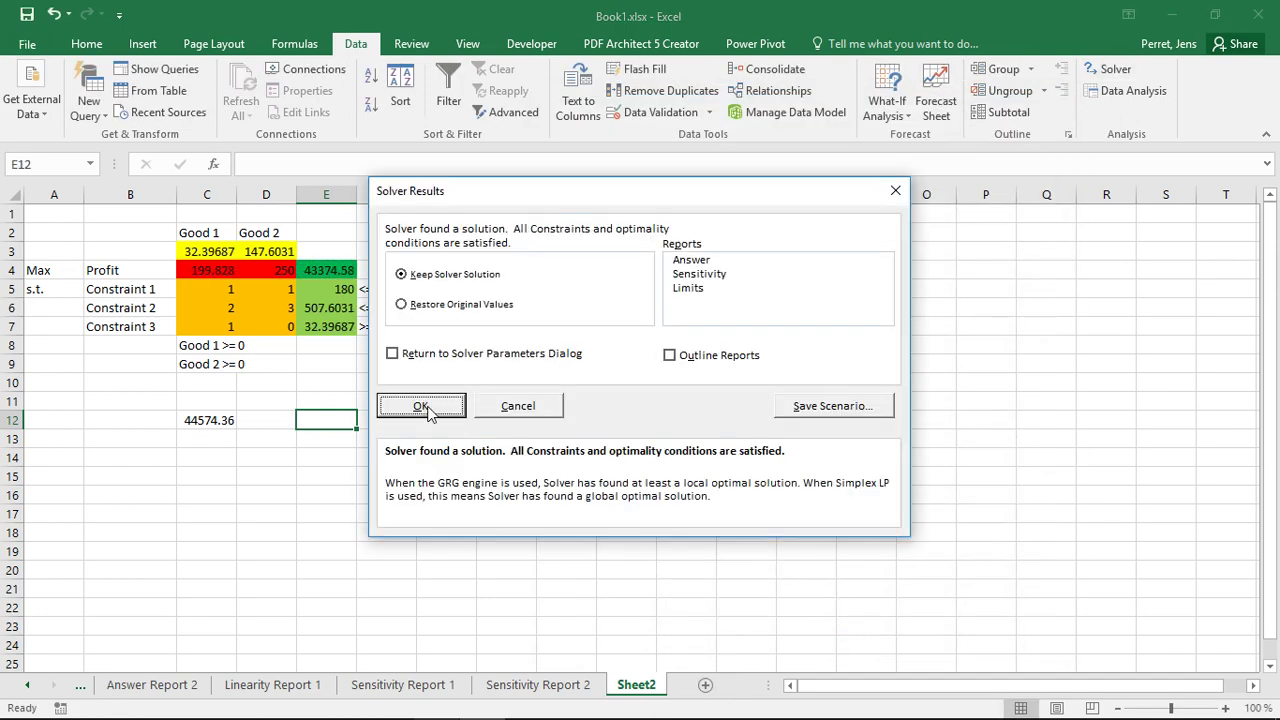
pyautogui.click(426, 408)
# Paste the new profit 43354.22 from E4 into D12 as a value.
pyautogui.click(329, 268)
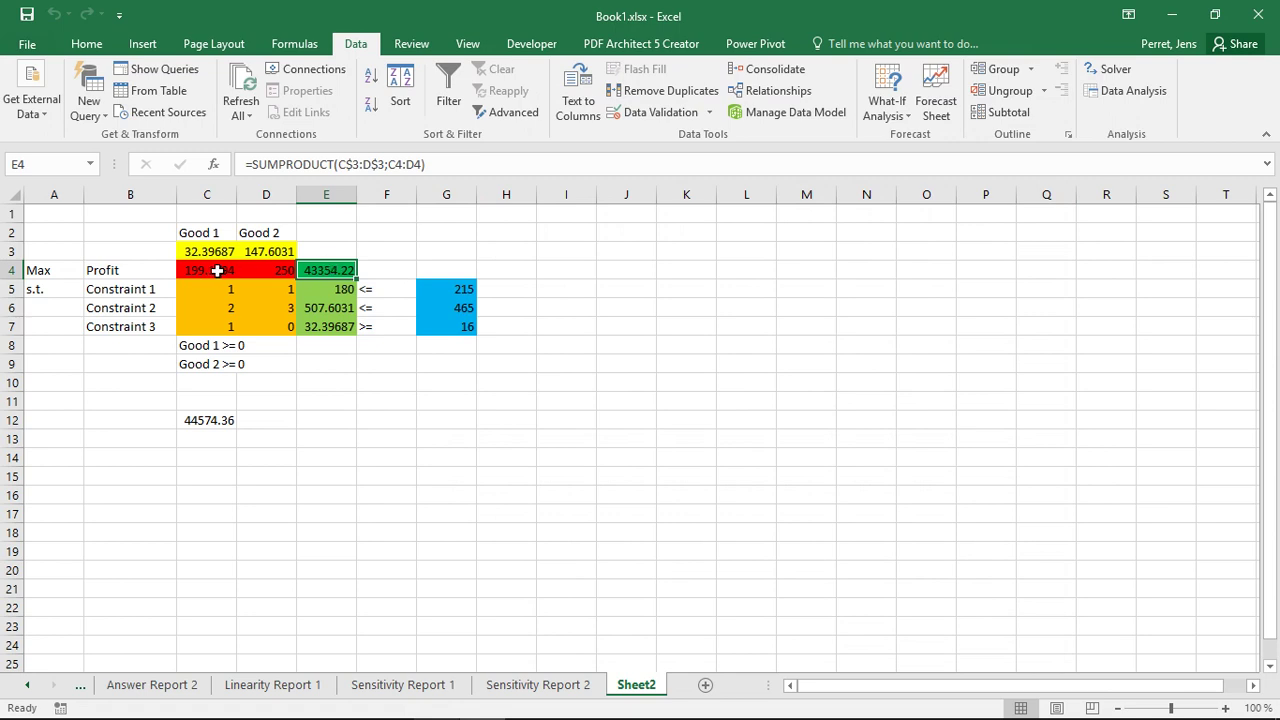
pyautogui.hotkey('ctrl', 'c')
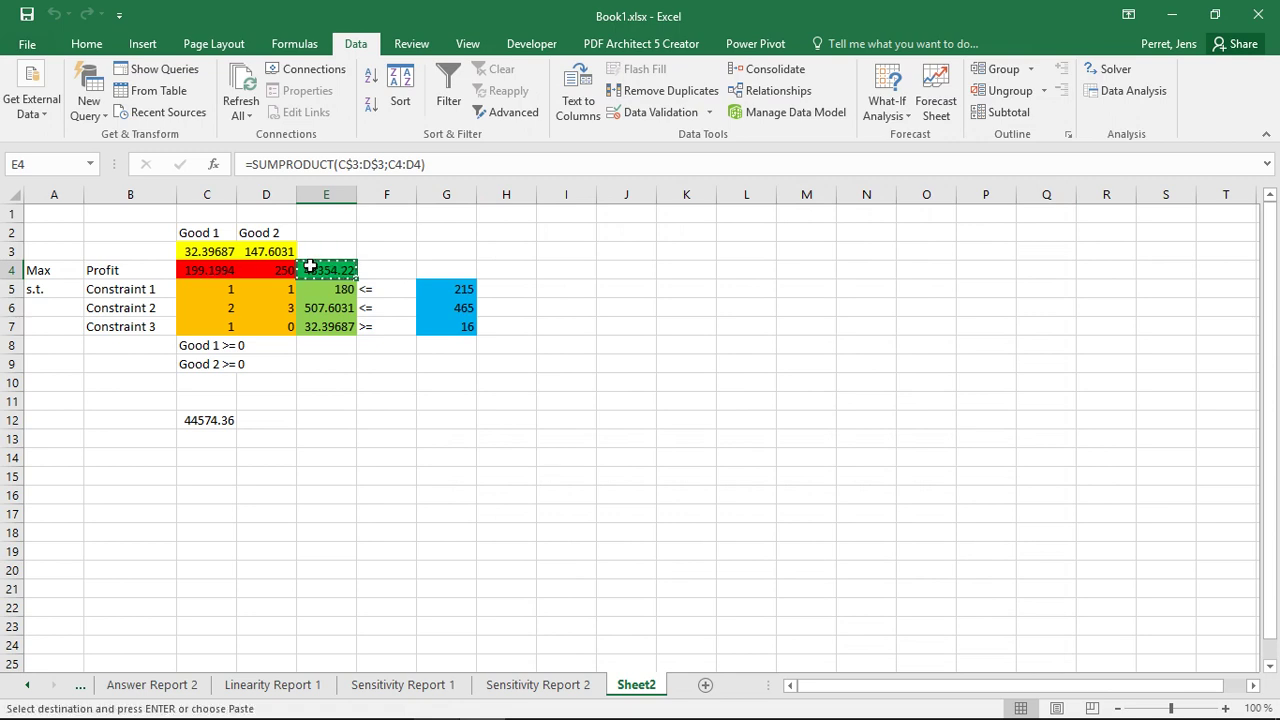
pyautogui.click(257, 416)
pyautogui.rightClick(257, 416)
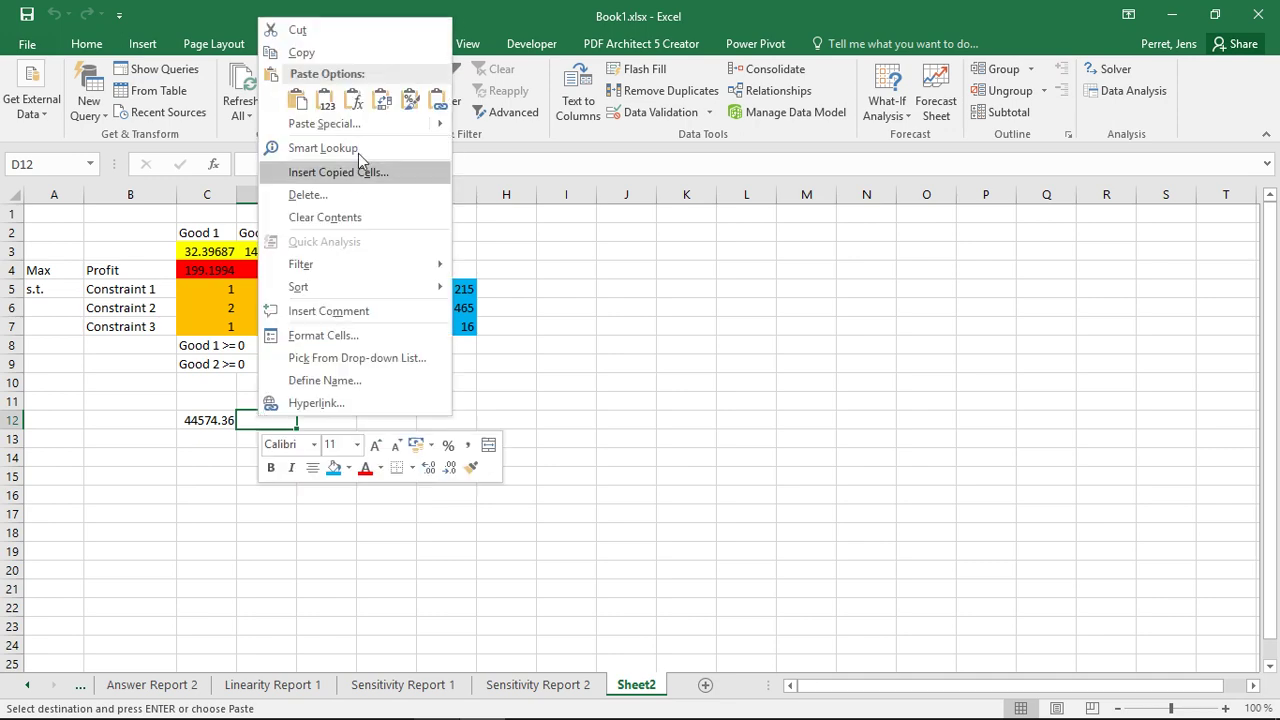
pyautogui.click(340, 129)
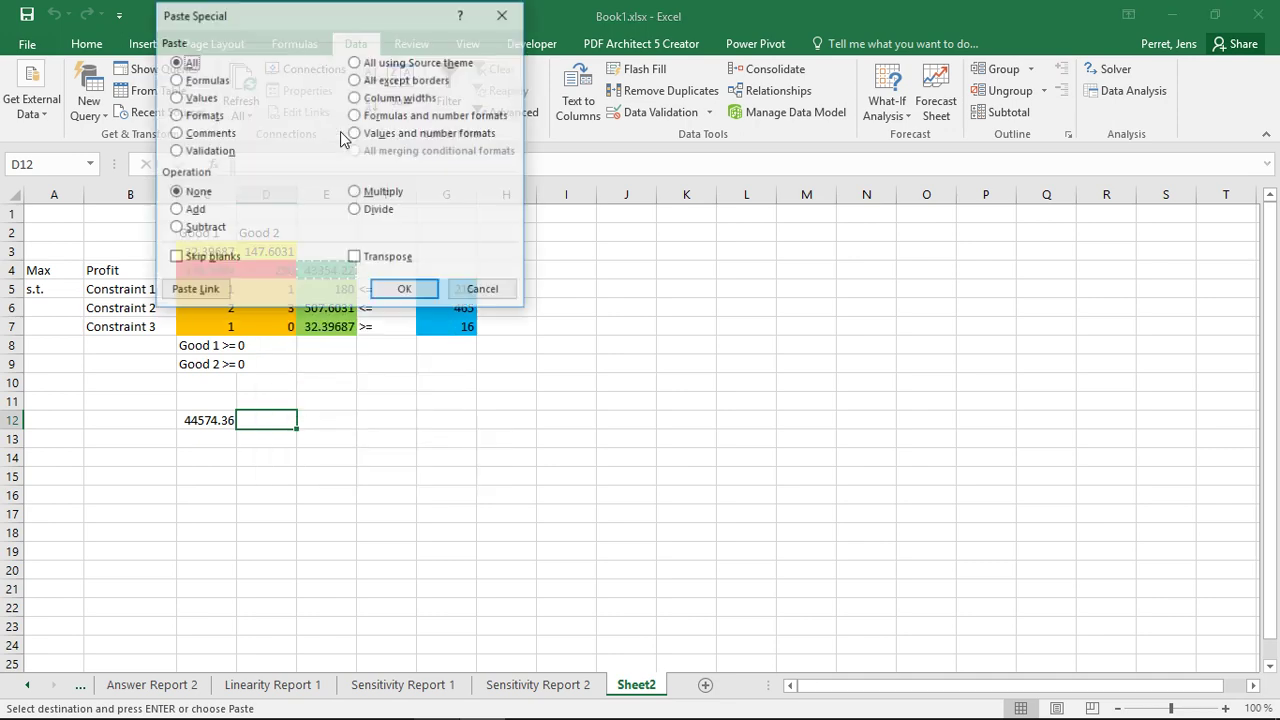
pyautogui.click(196, 98)
pyautogui.click(405, 290)
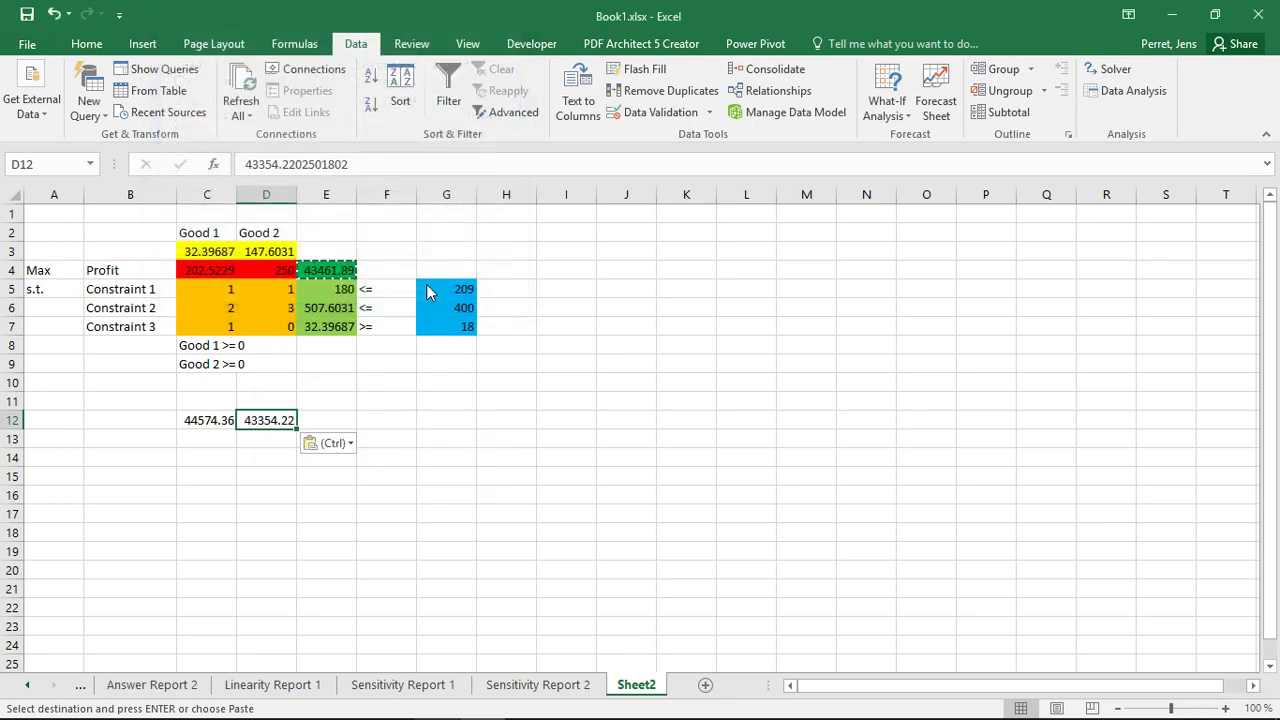
pyautogui.click(371, 415)
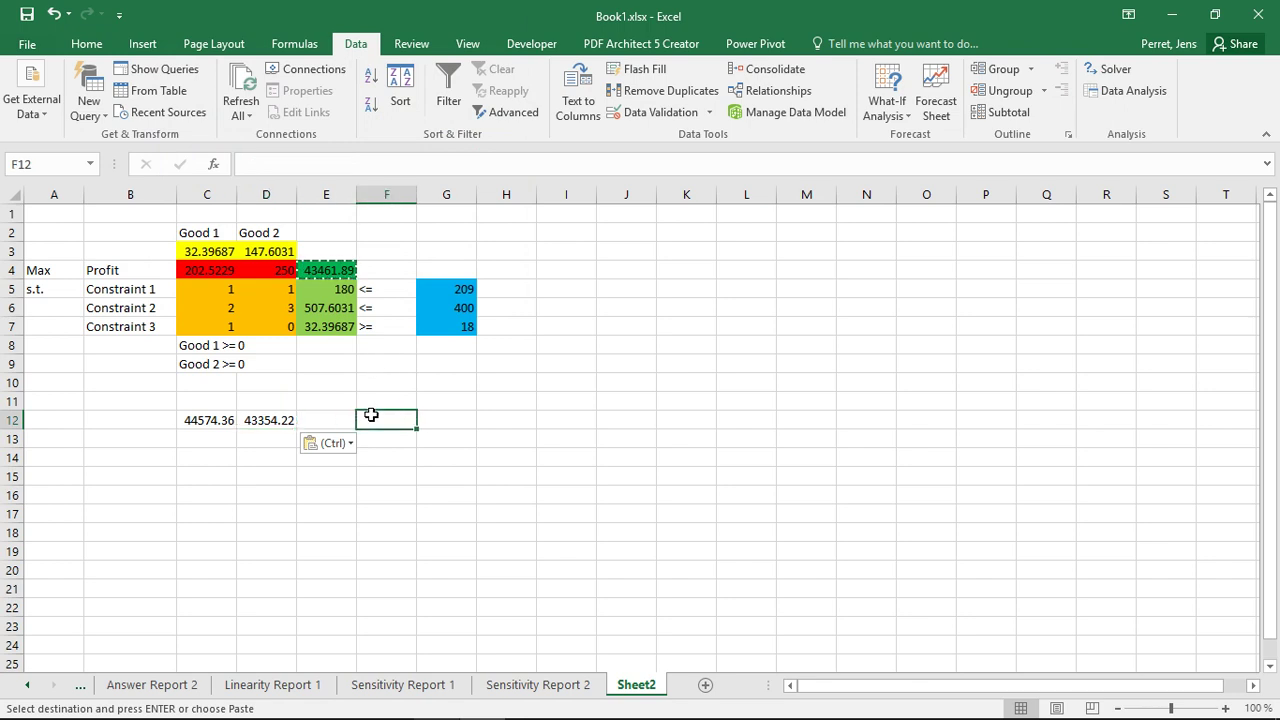
pyautogui.click(215, 420)
pyautogui.moveTo(215, 420); pyautogui.dragTo(683, 426)
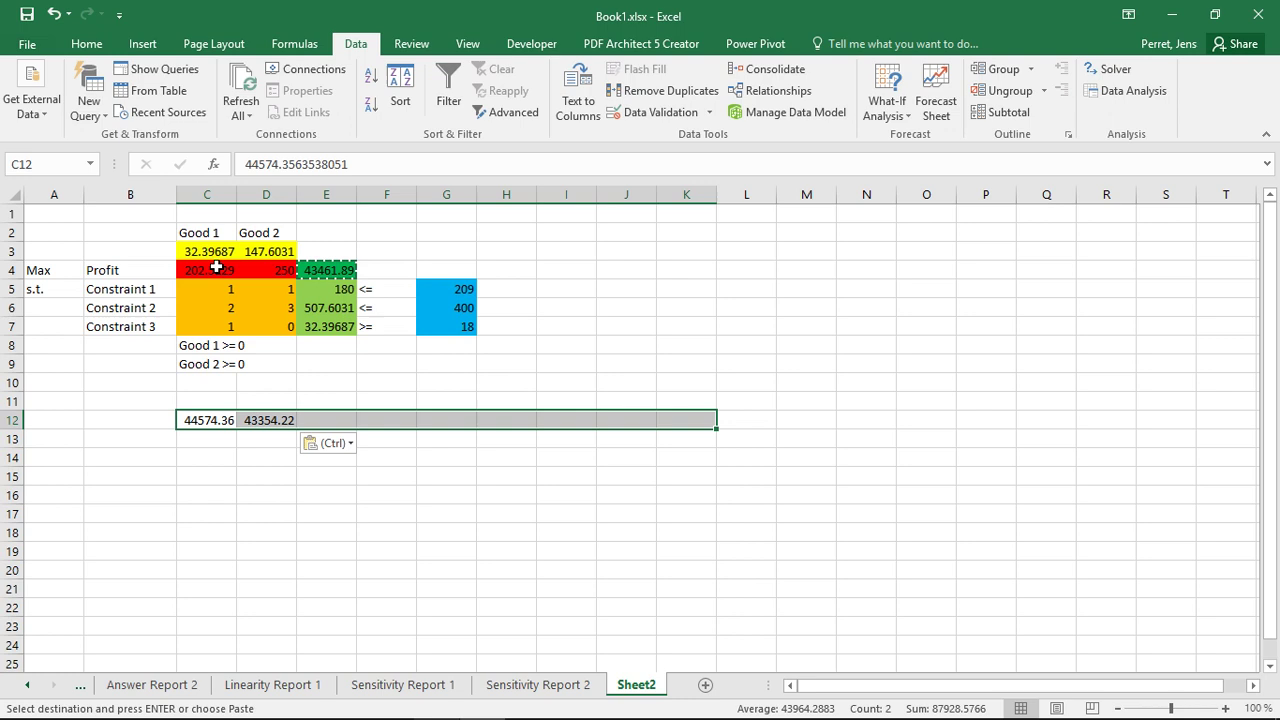
pyautogui.click(216, 266)
pyautogui.click(471, 294)
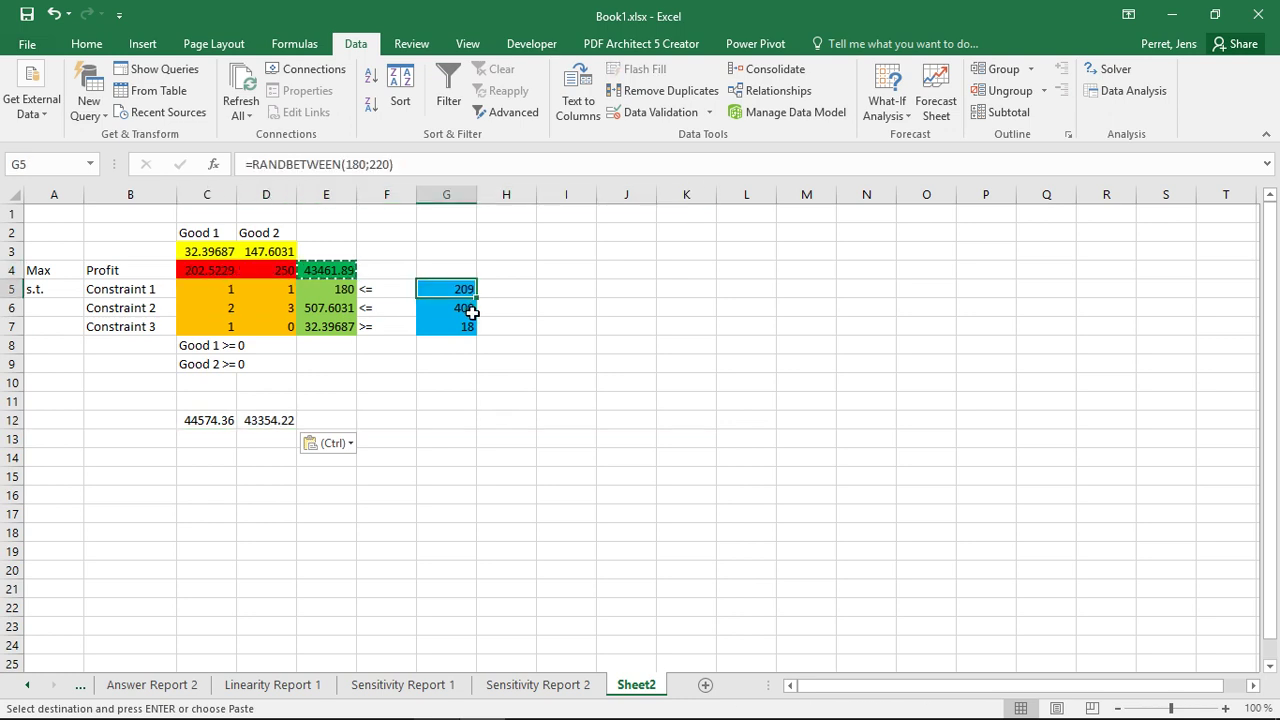
pyautogui.click(471, 331)
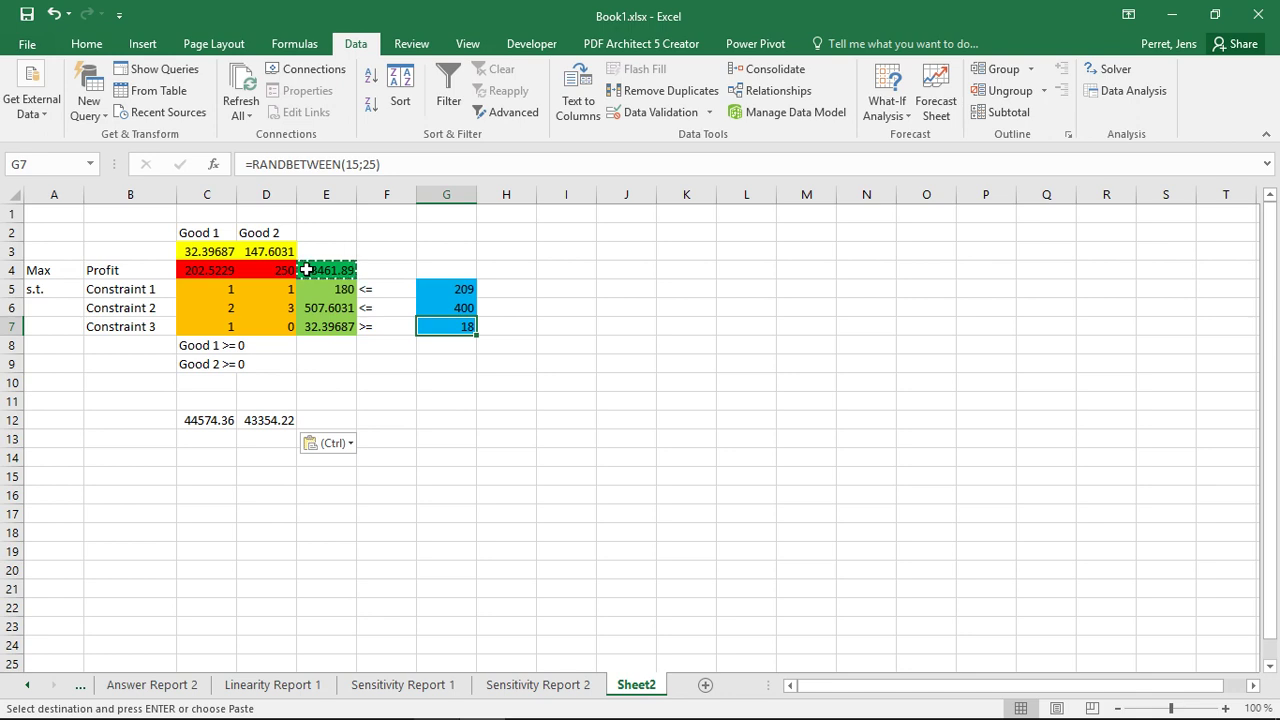
pyautogui.click(429, 289)
pyautogui.click(429, 304)
pyautogui.click(432, 293)
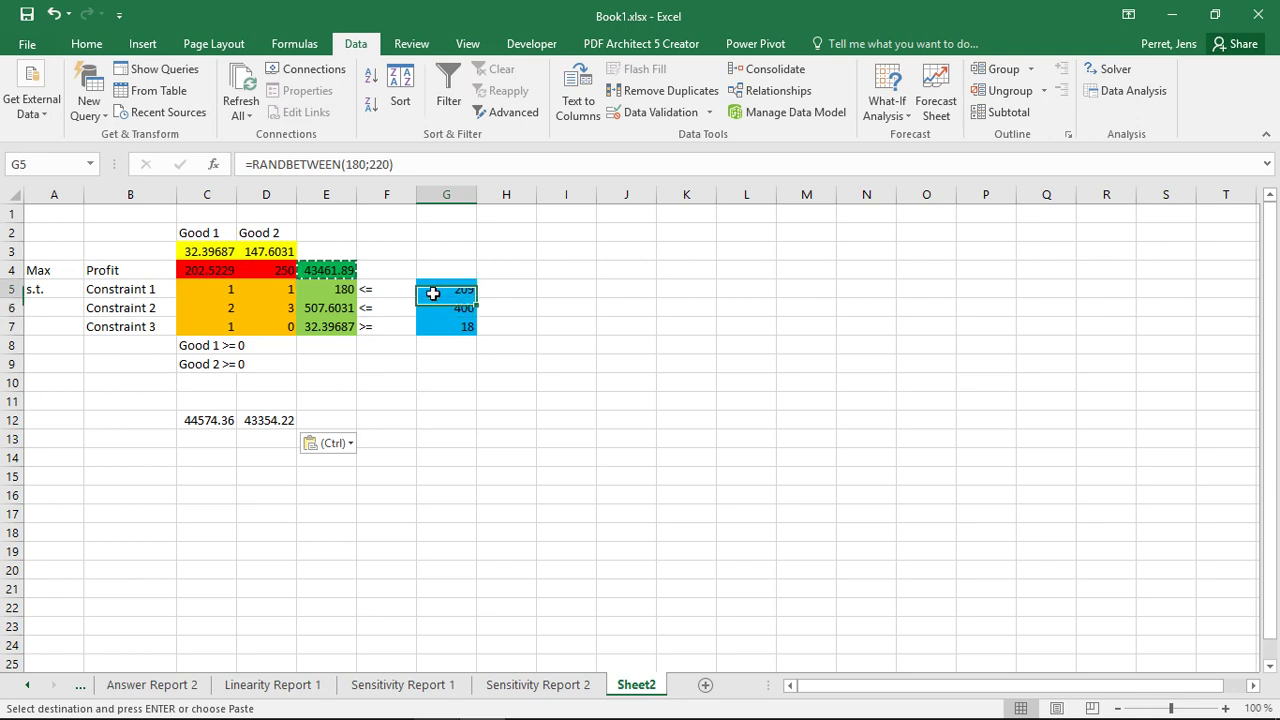
pyautogui.click(442, 327)
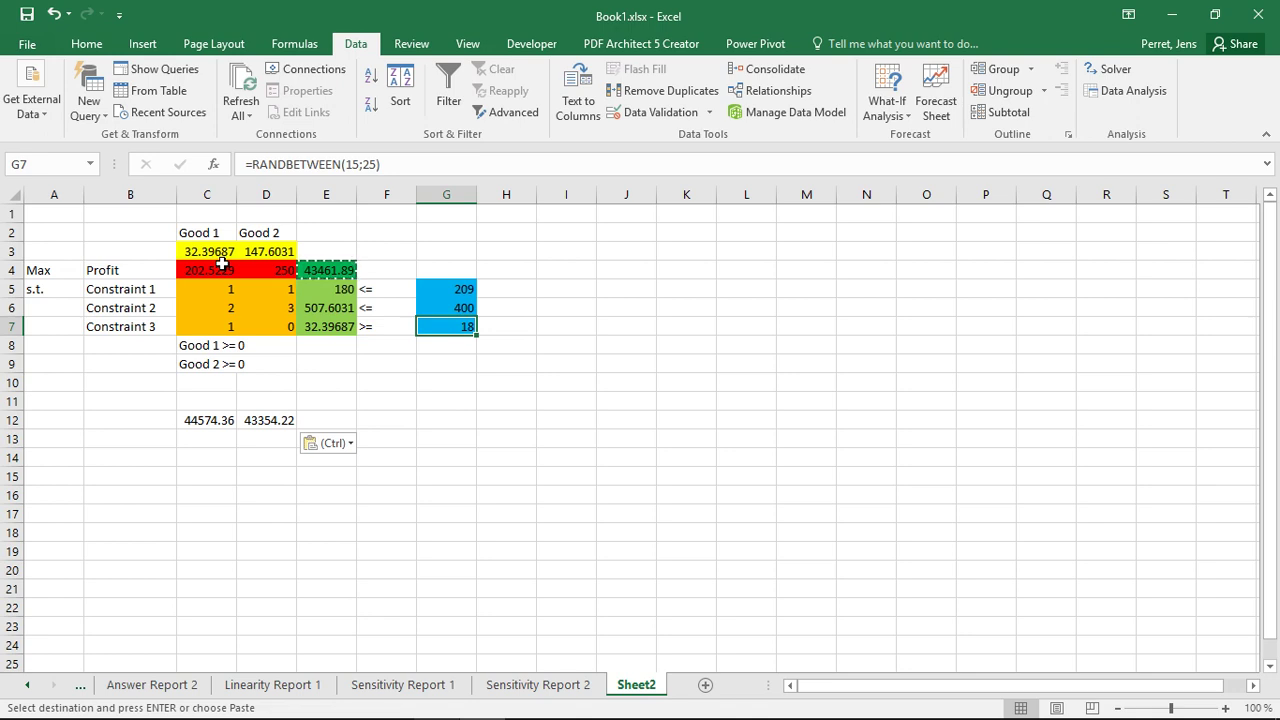
pyautogui.click(435, 290)
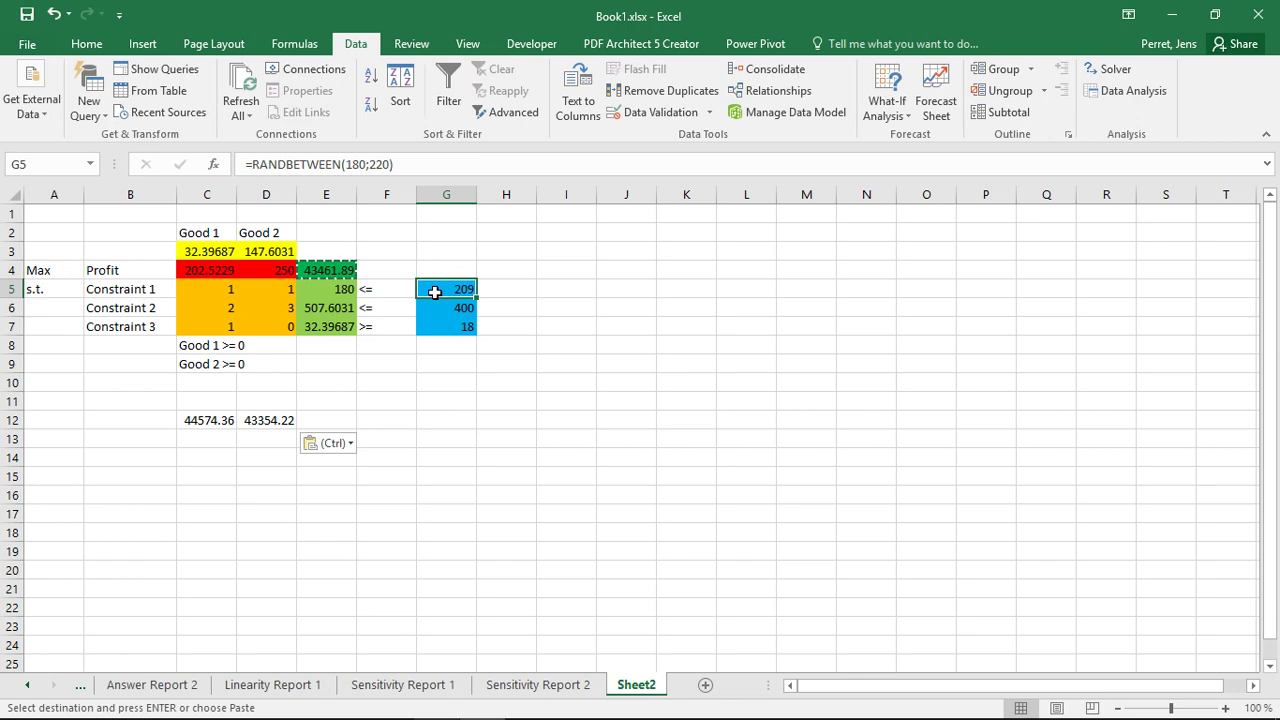
pyautogui.click(427, 269)
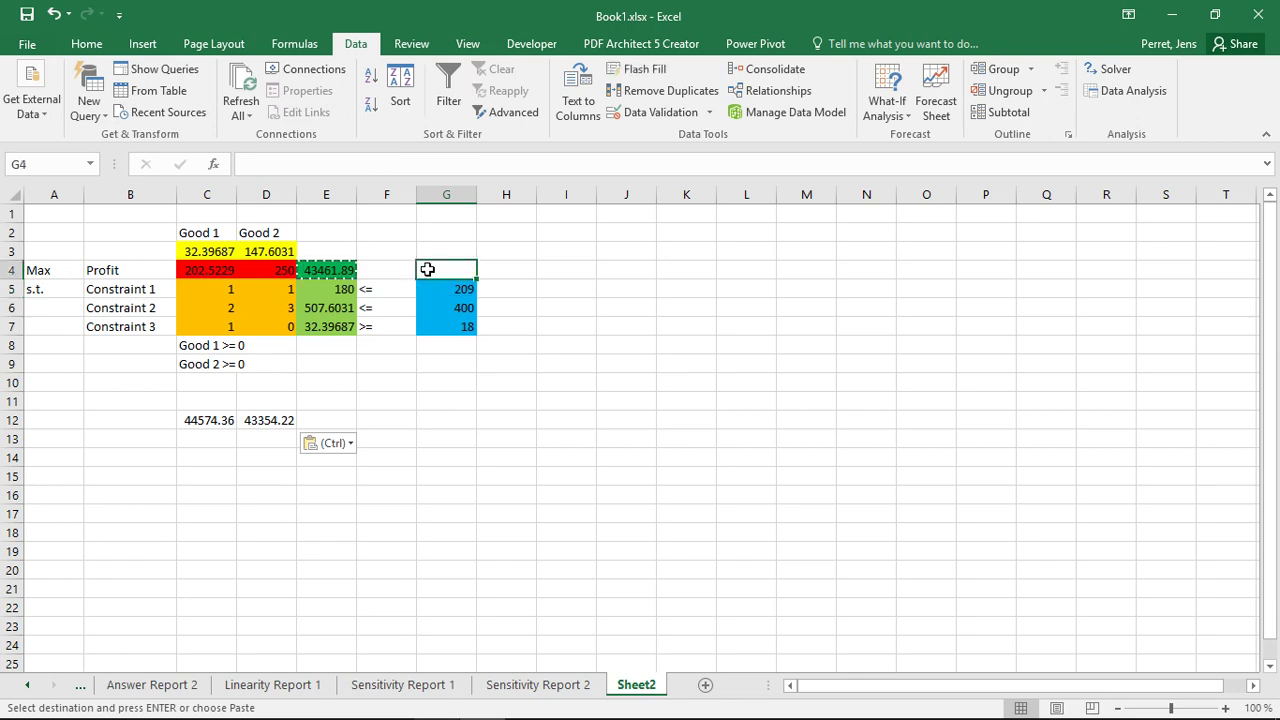